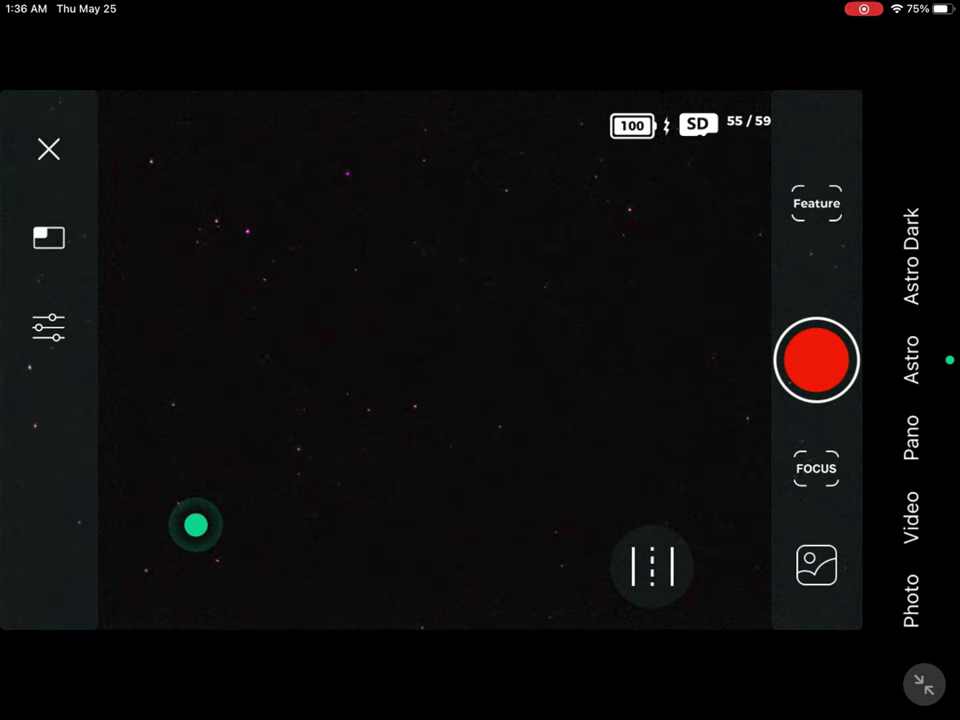
Run DWARFLAB's GOTO calibration from the Focus controls until it reports Calibration Success
left_click(788, 465)
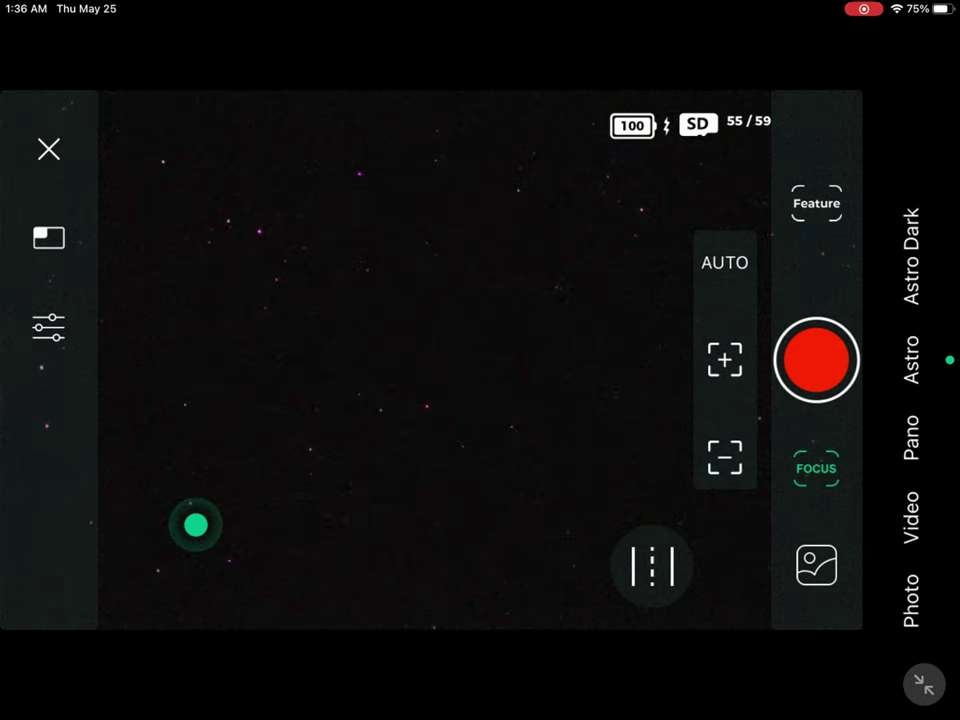
left_click(808, 215)
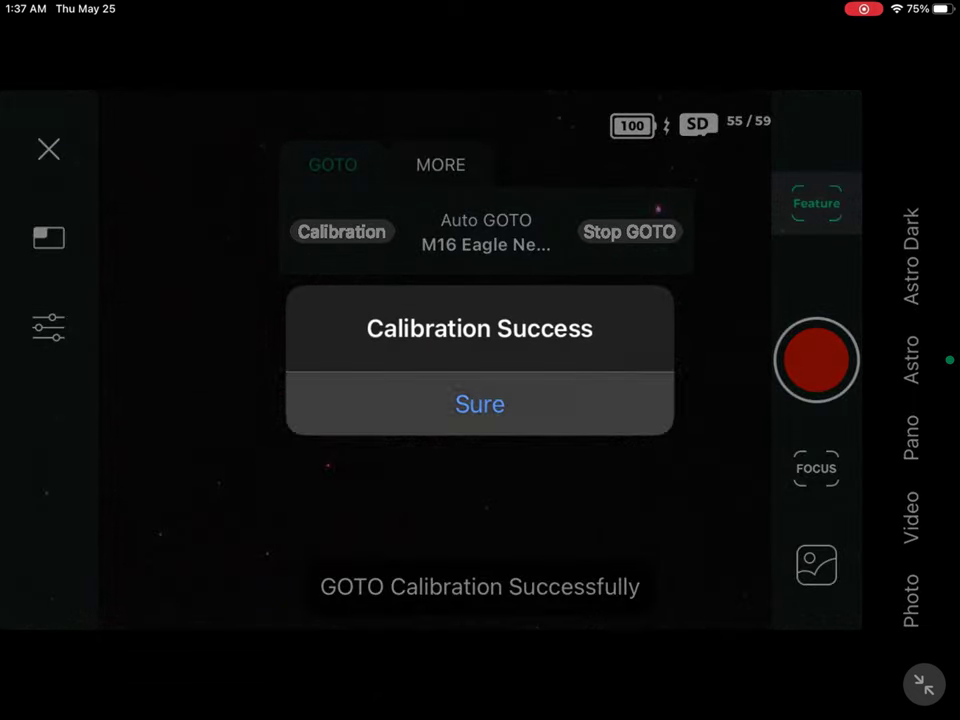
Auto GOTO the telescope to M16 Eagle Nebula and show the FITS, 999, 2x2 capture settings
left_click(515, 243)
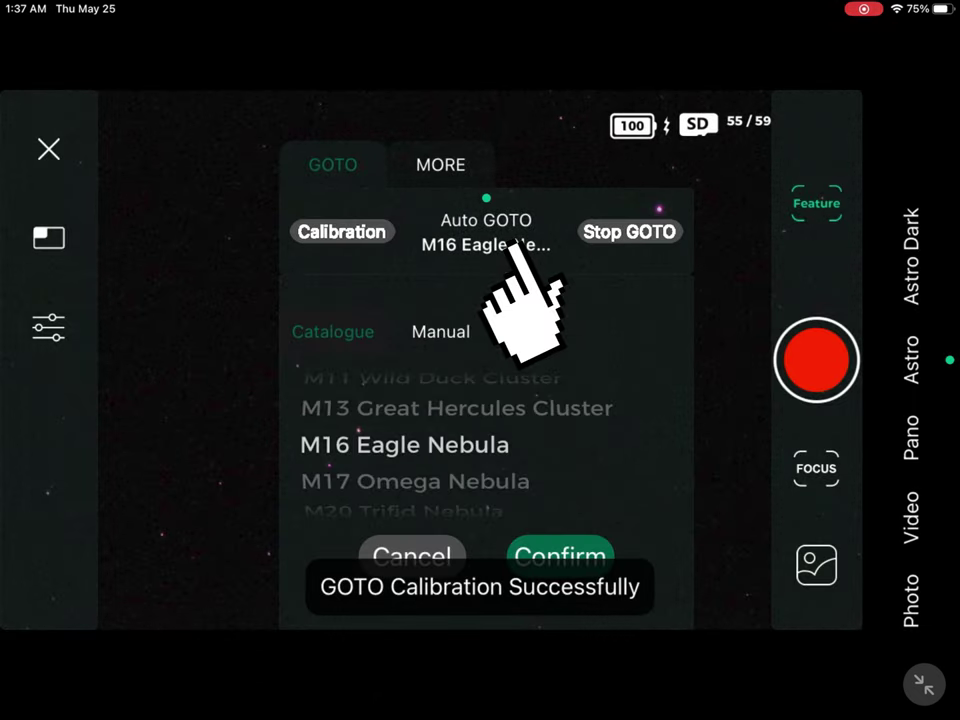
left_click(600, 575)
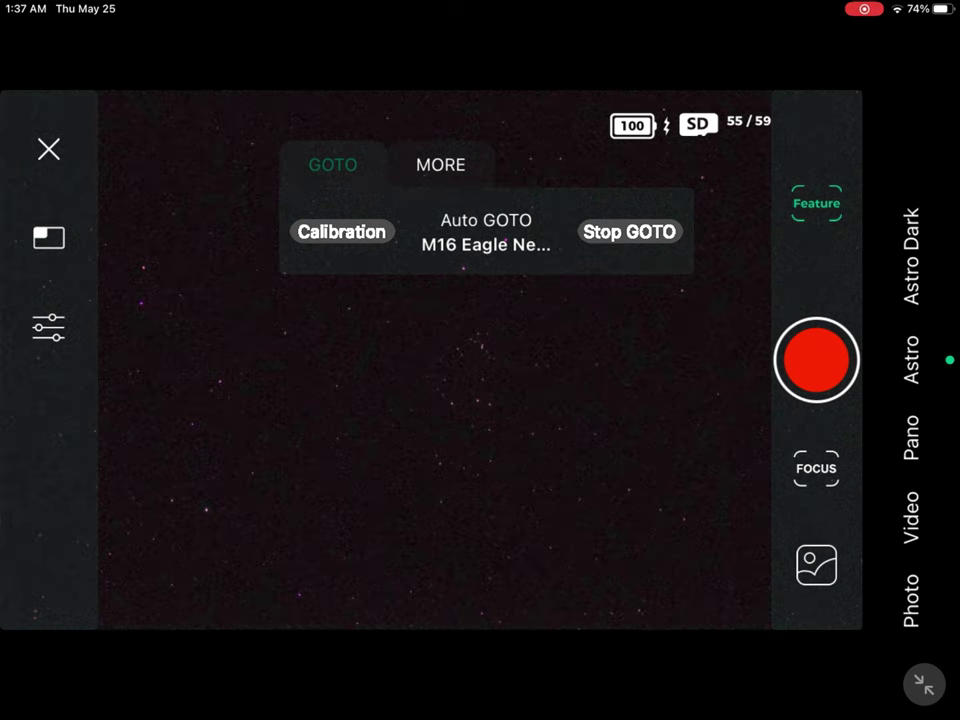
left_click(440, 164)
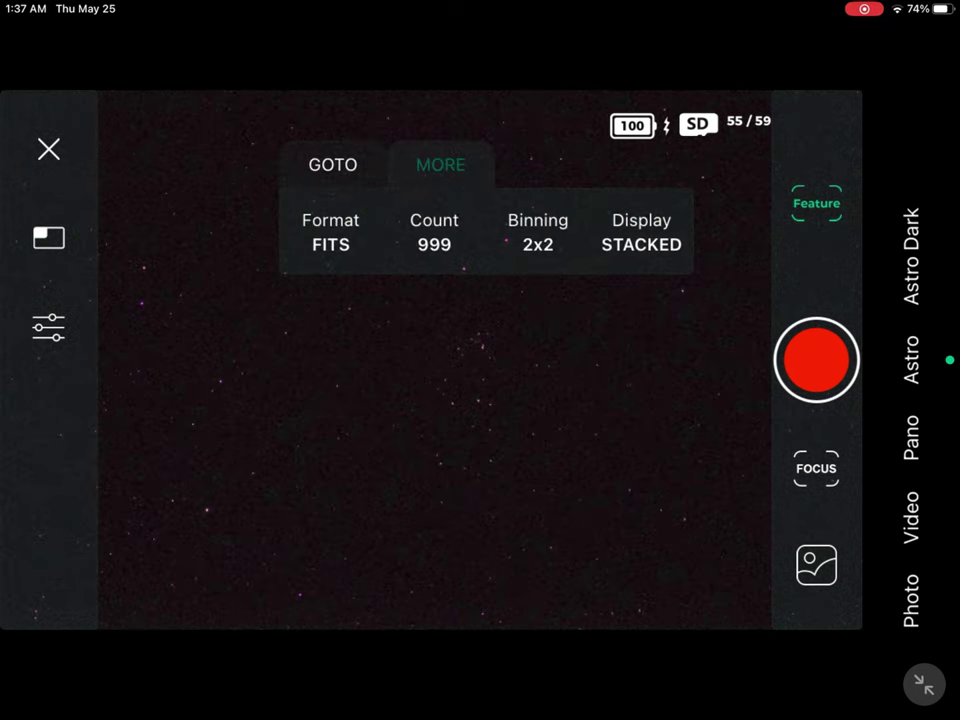
Set the exposure to 15 s and gain to 60, and enable IR PASS
left_click(48, 326)
left_click(156, 400)
scroll(603, 420, "down", 10)
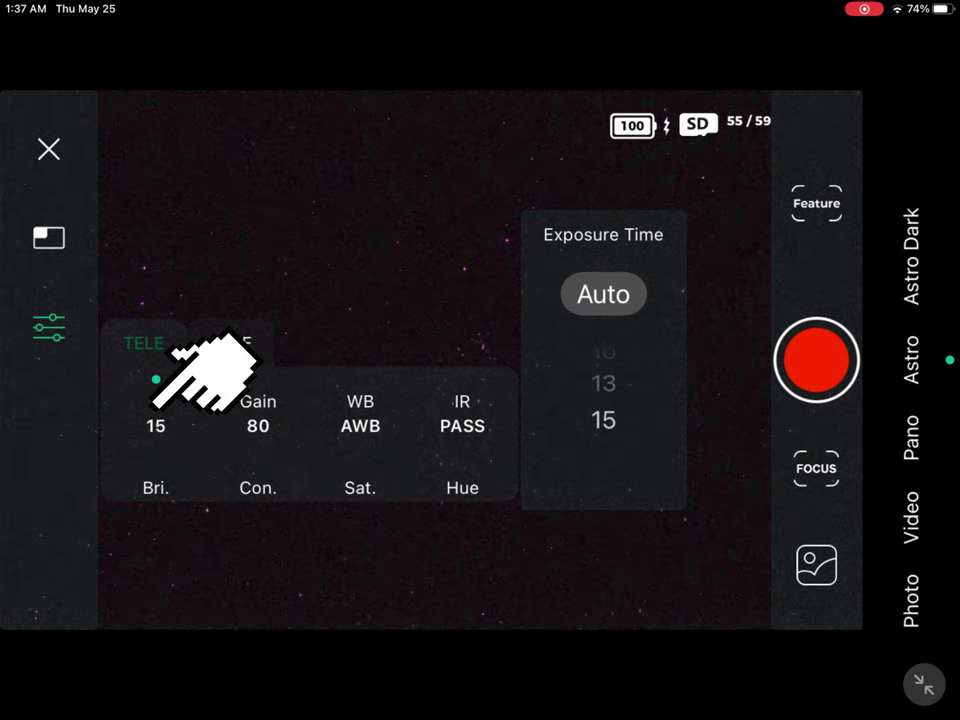
left_click(259, 405)
scroll(268, 405, "up", 2)
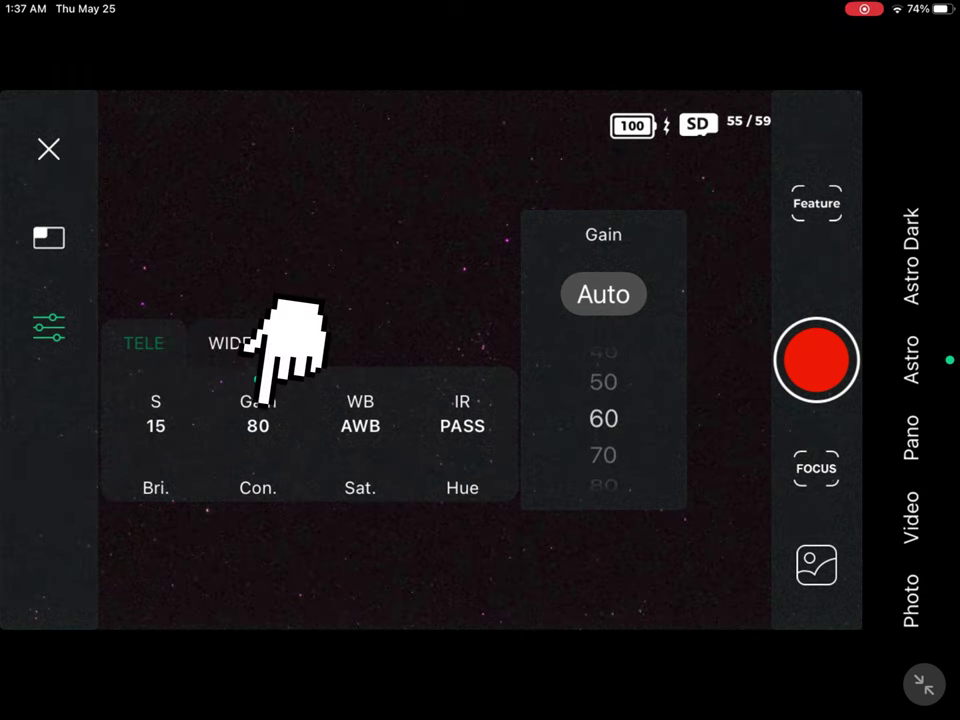
left_click(462, 402)
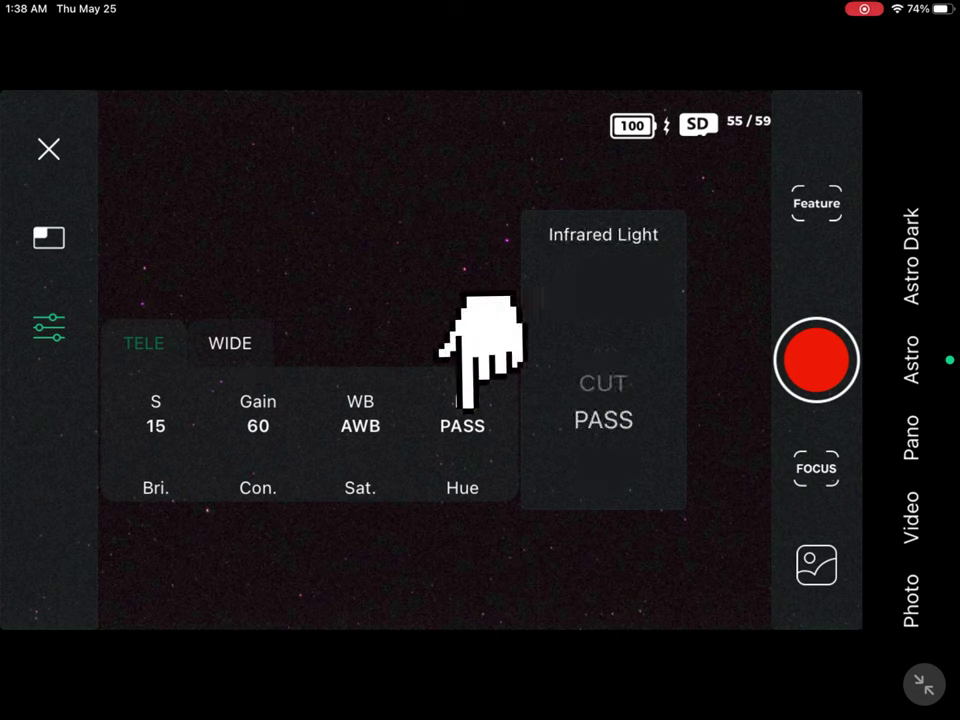
left_click(472, 405)
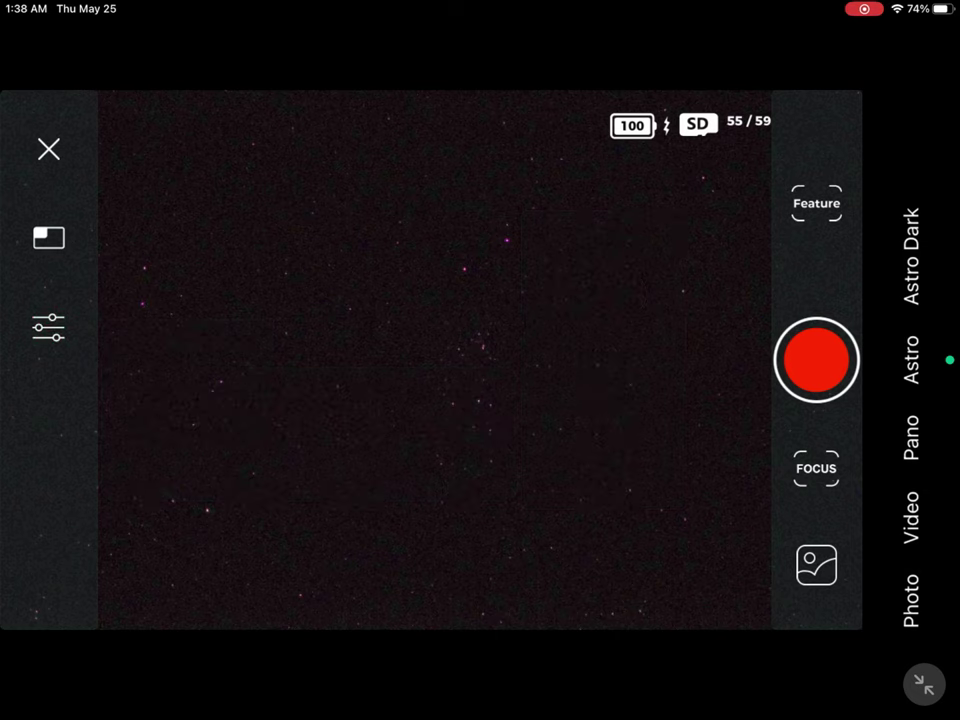
Review the capture settings, then start capturing the stacked astro images
left_click(800, 212)
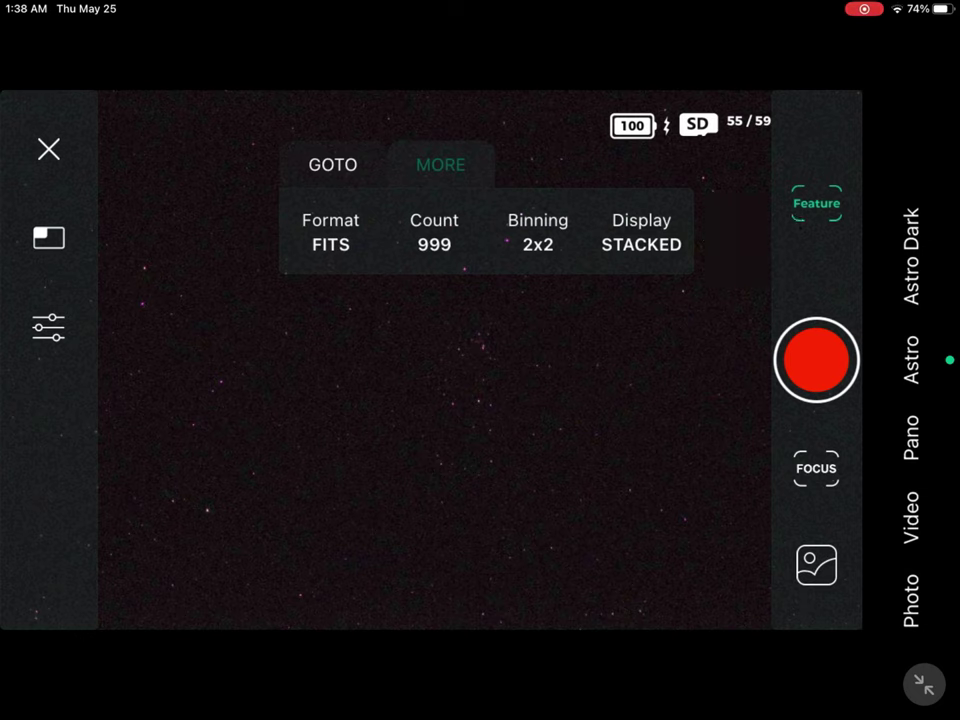
left_click(816, 203)
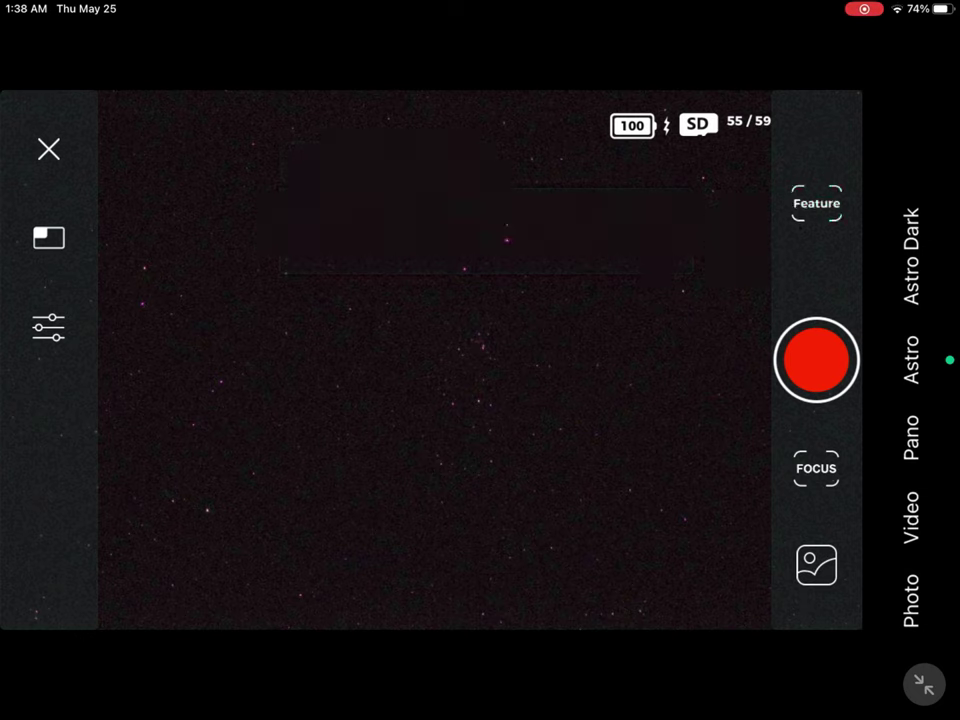
left_click(795, 362)
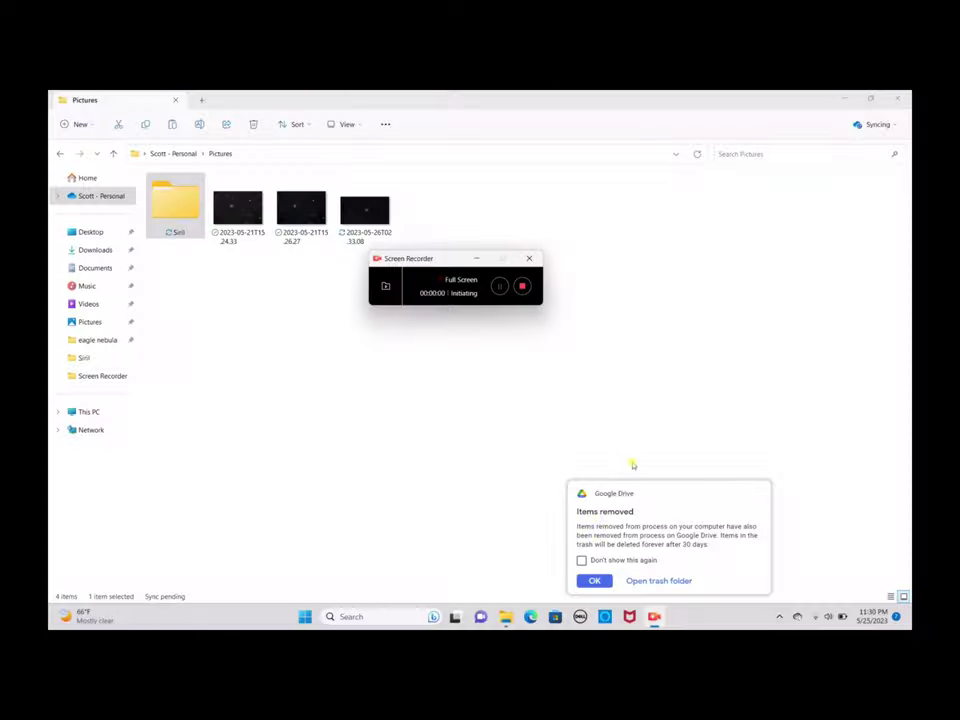
Dismiss the Google Drive notice and open Siril > eagle nebula > lights, listing 750 FITS frames
left_click(492, 479)
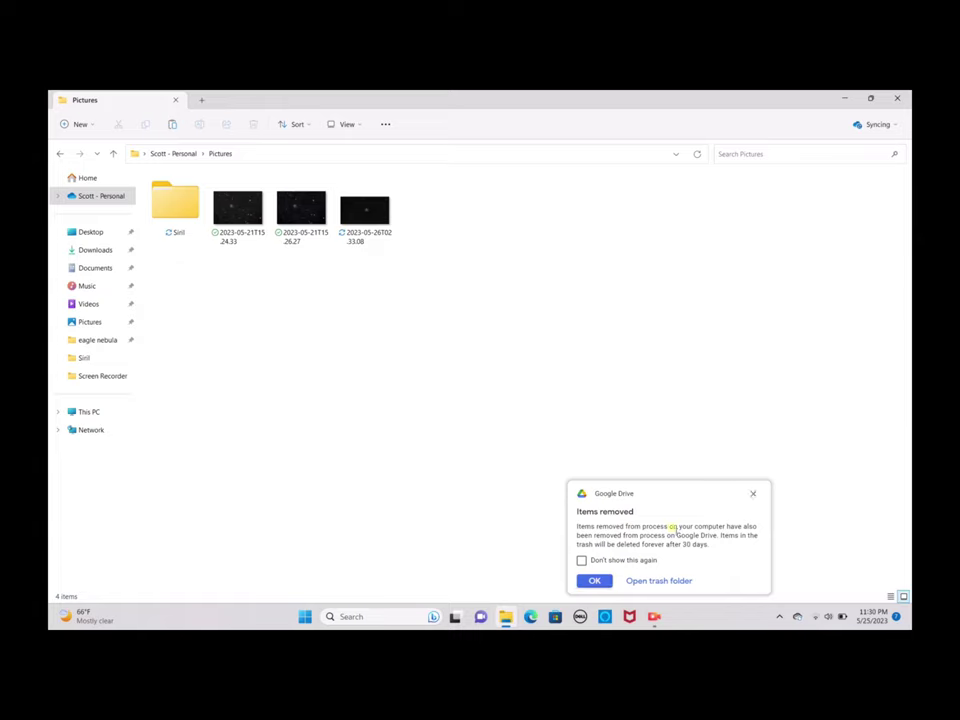
left_click(756, 490)
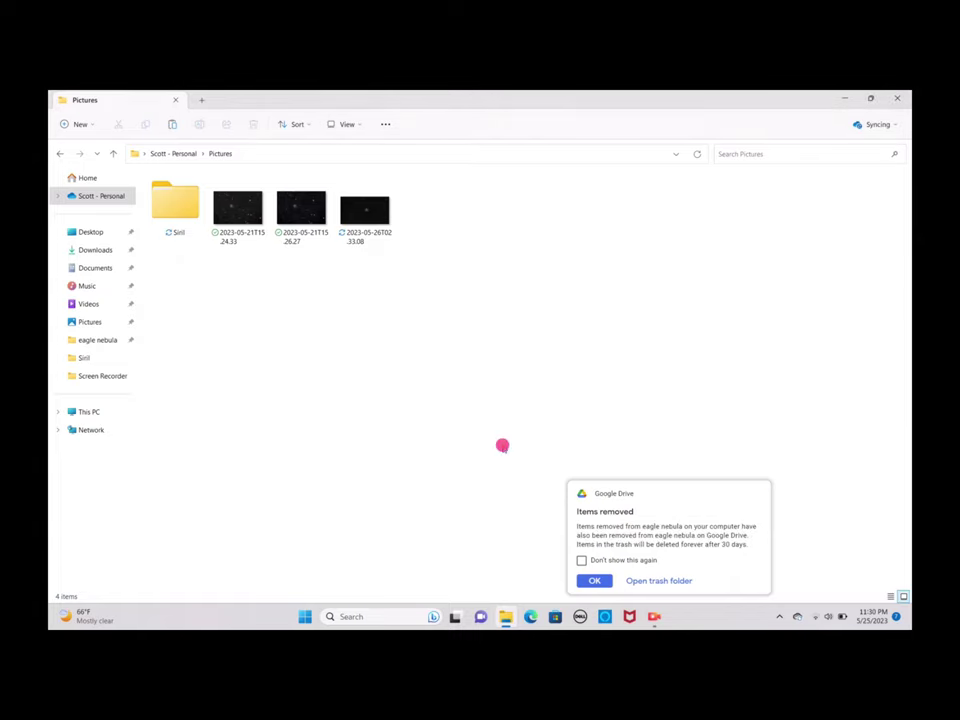
left_click(592, 580)
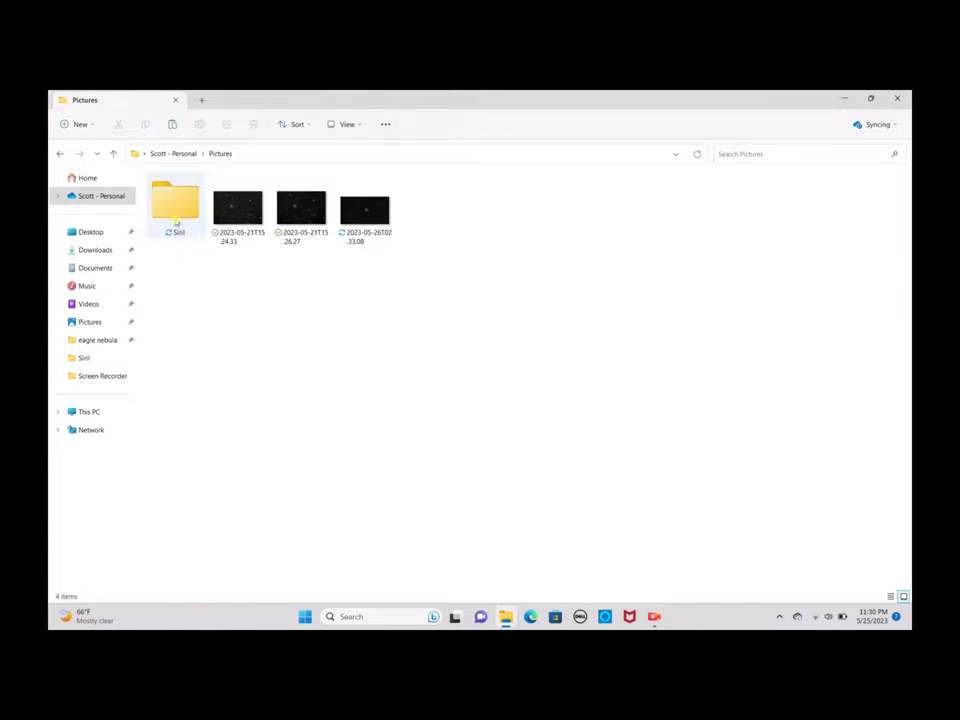
double_click(175, 222)
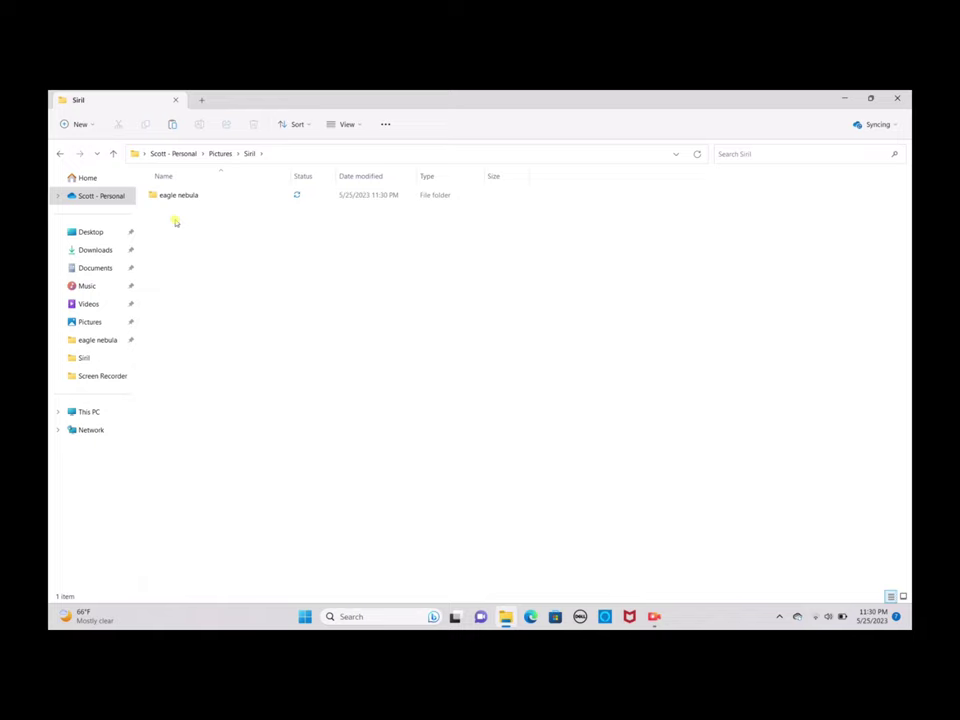
double_click(170, 195)
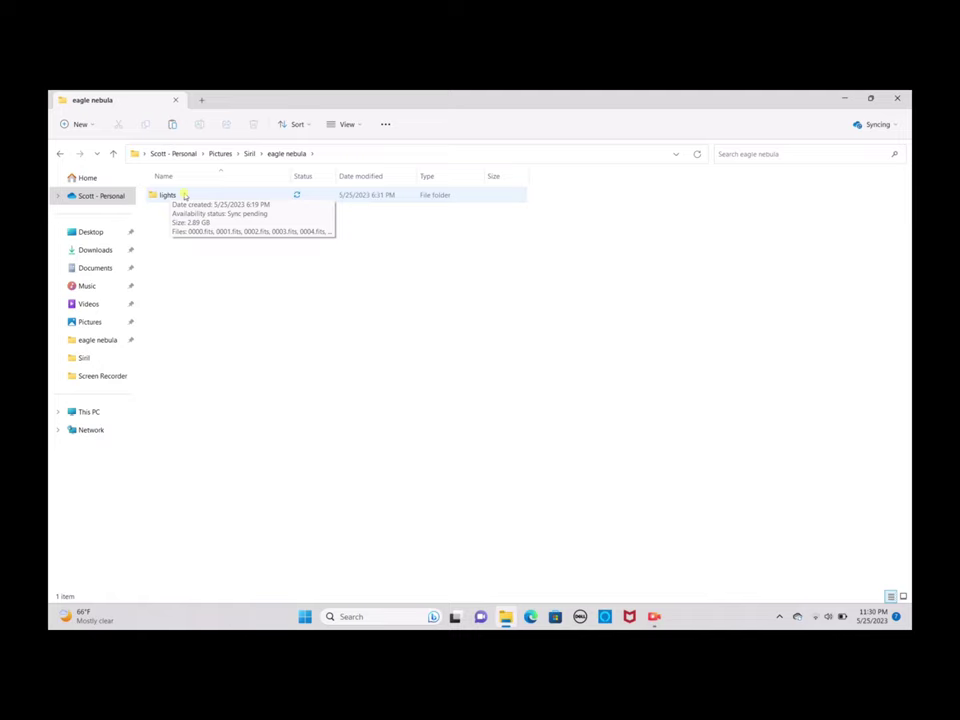
double_click(184, 195)
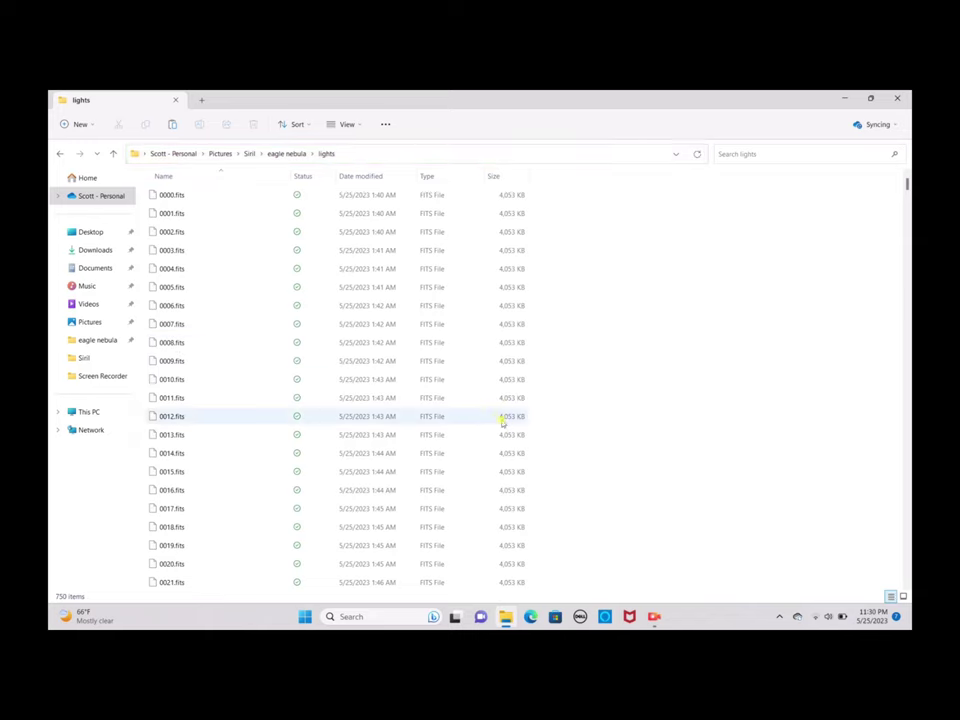
Find Siril by searching 'siril' in Windows Search and launch it
left_click(378, 620)
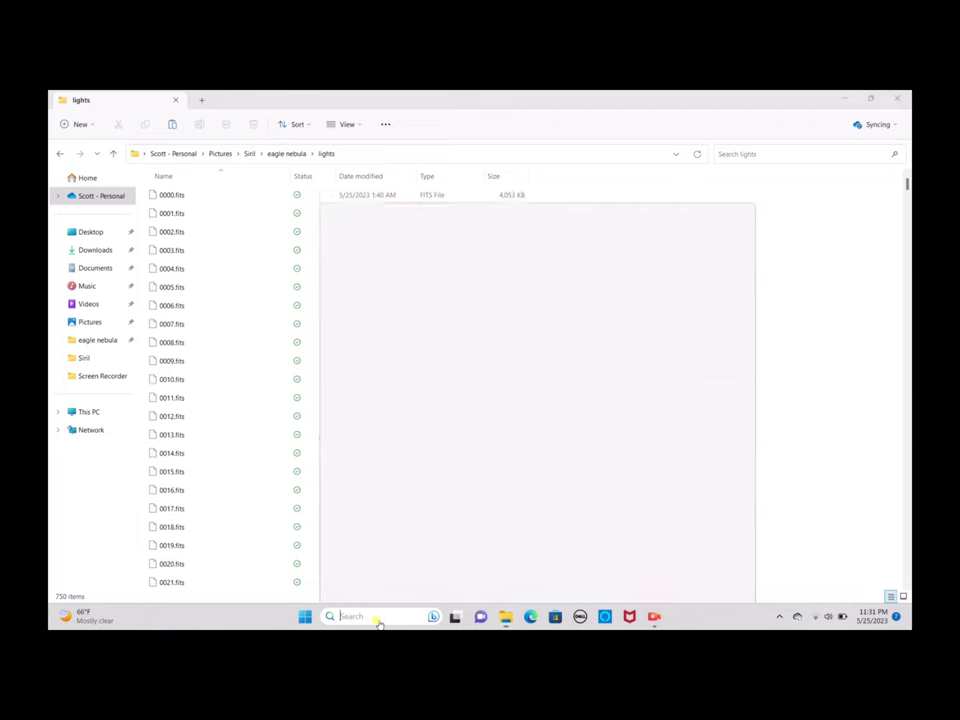
type("siril")
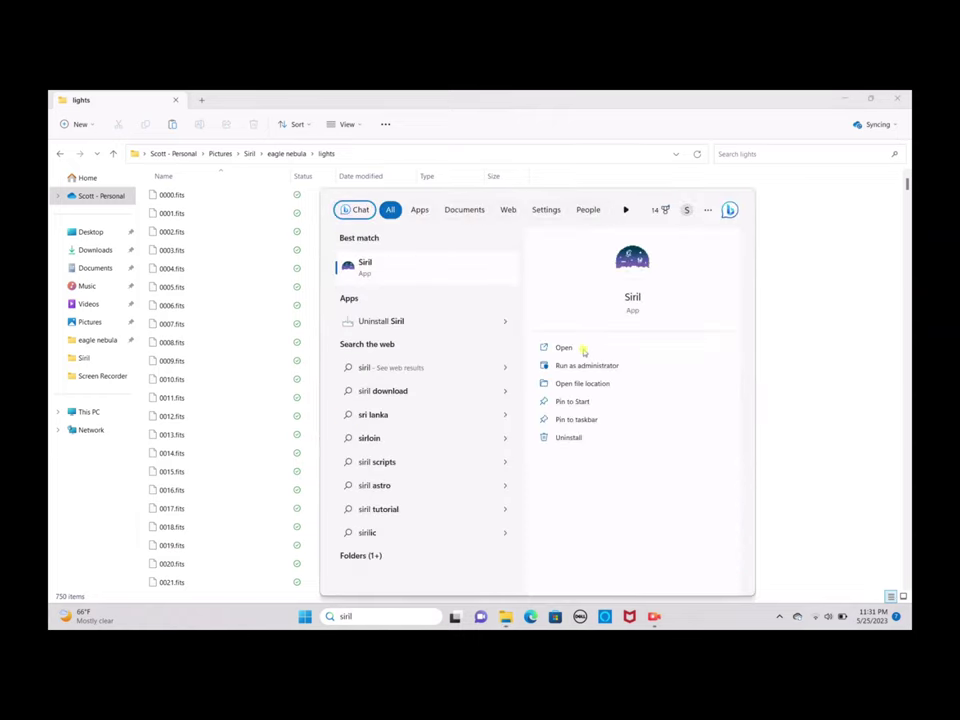
left_click(564, 348)
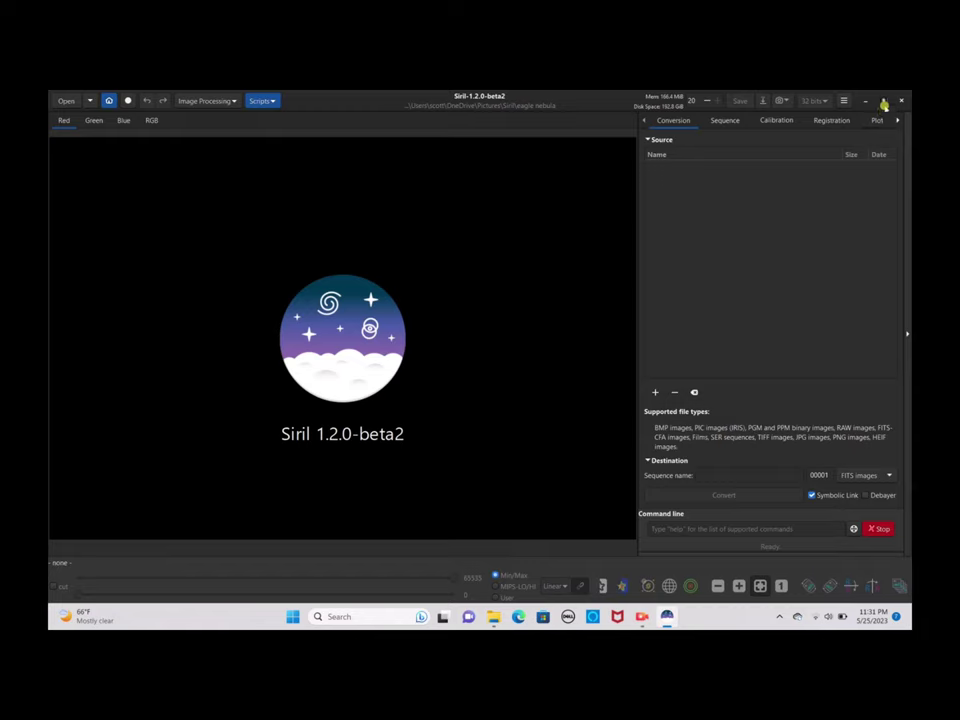
left_click(844, 101)
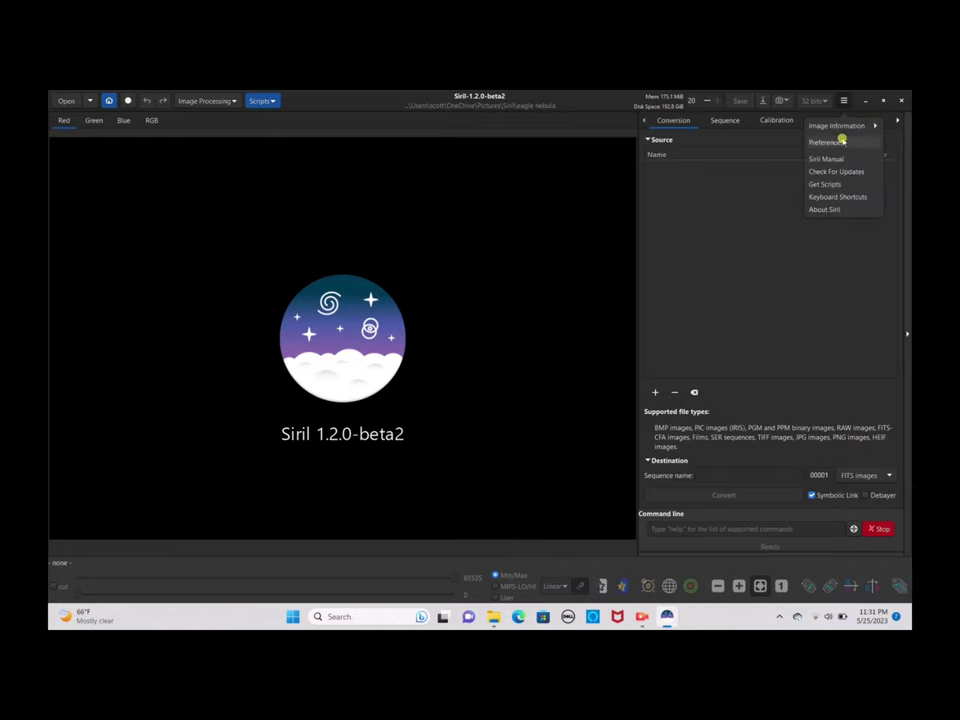
In Preferences, keep 'Bayer information from file's header' enabled for debayering and apply it
left_click(840, 144)
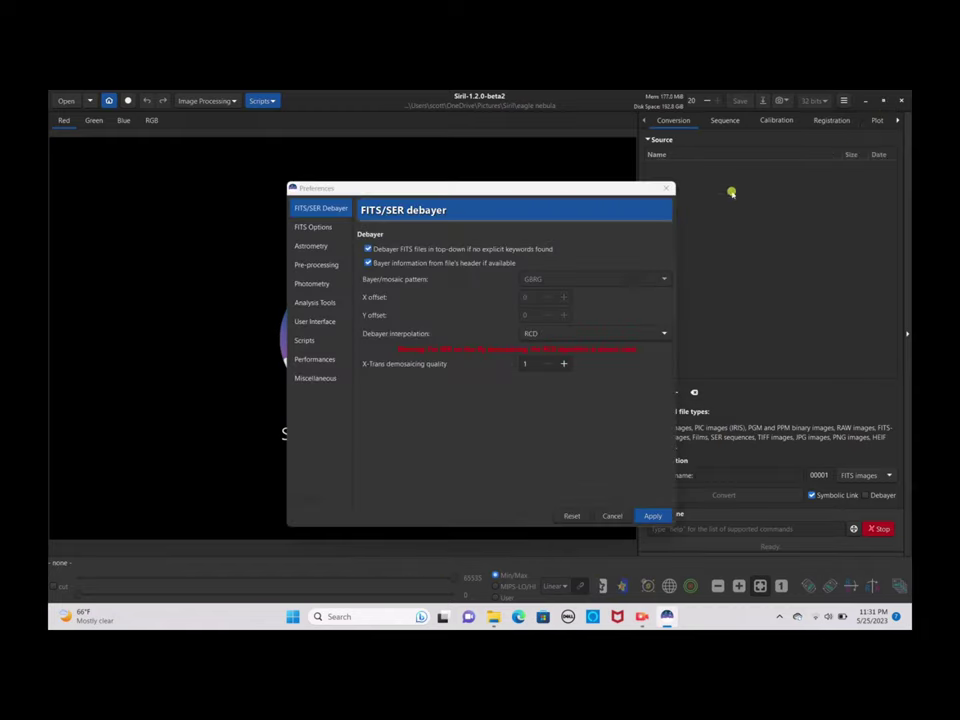
left_click(455, 262)
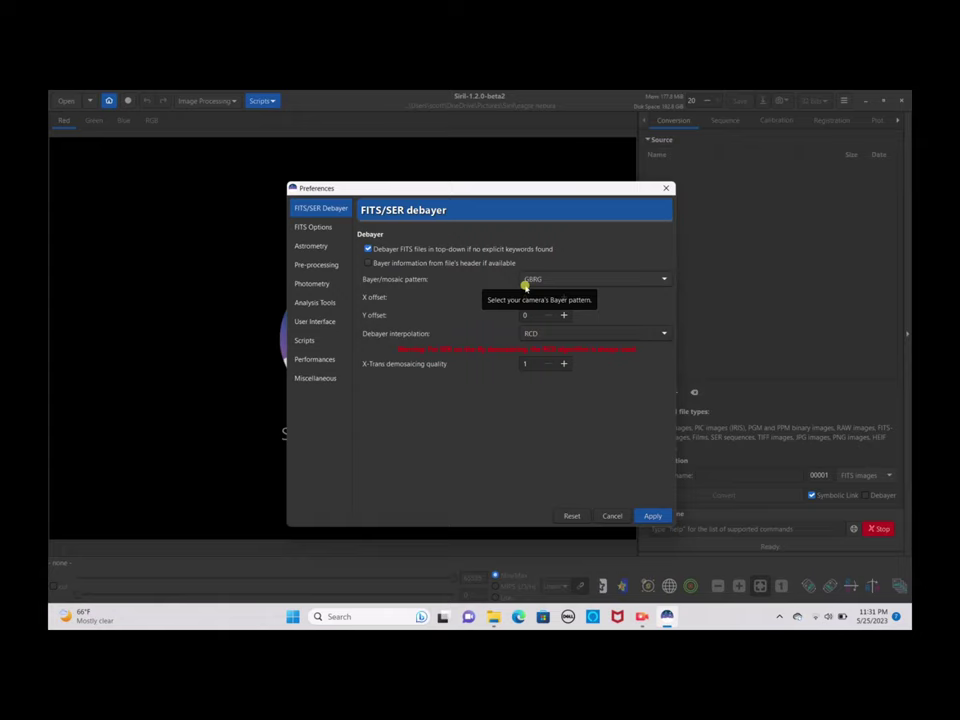
left_click(395, 263)
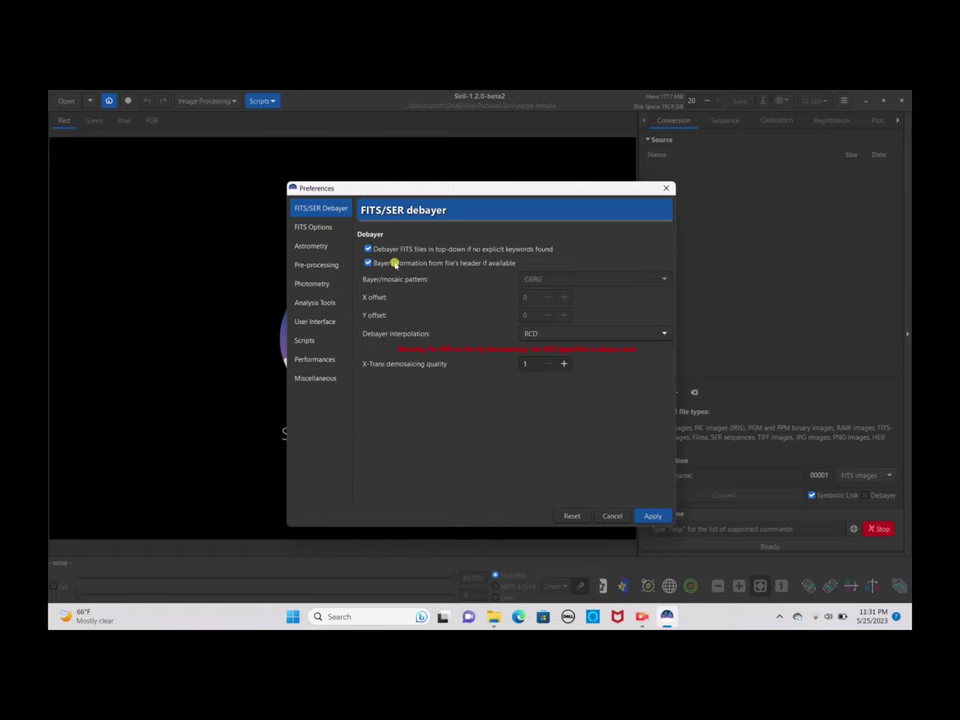
left_click(652, 515)
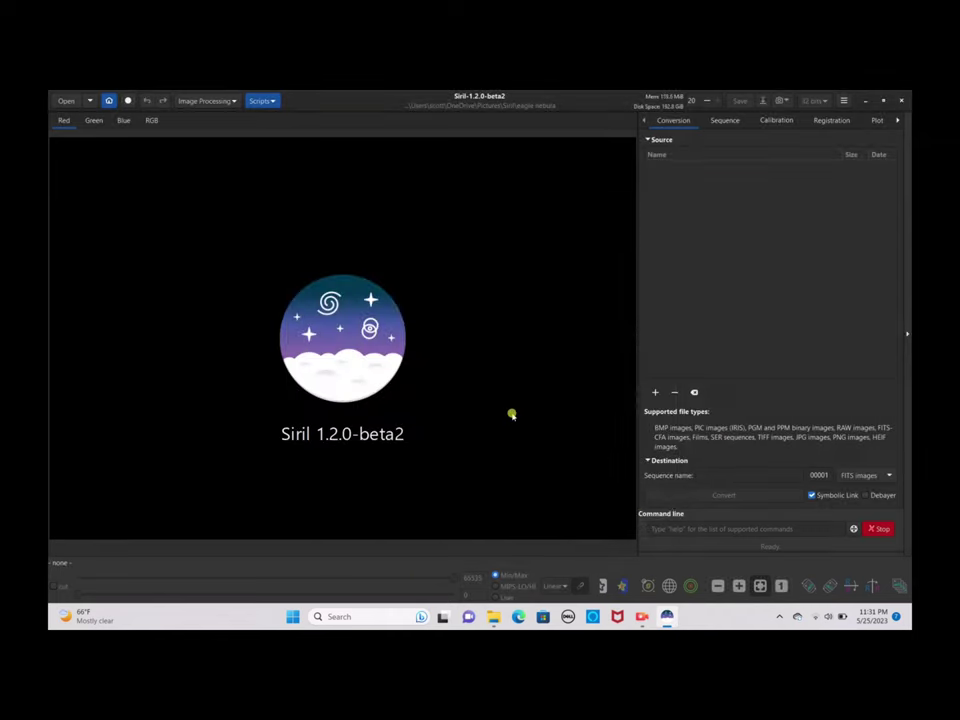
Look through the star processing tools in the Image Processing menu, then close it
left_click(222, 100)
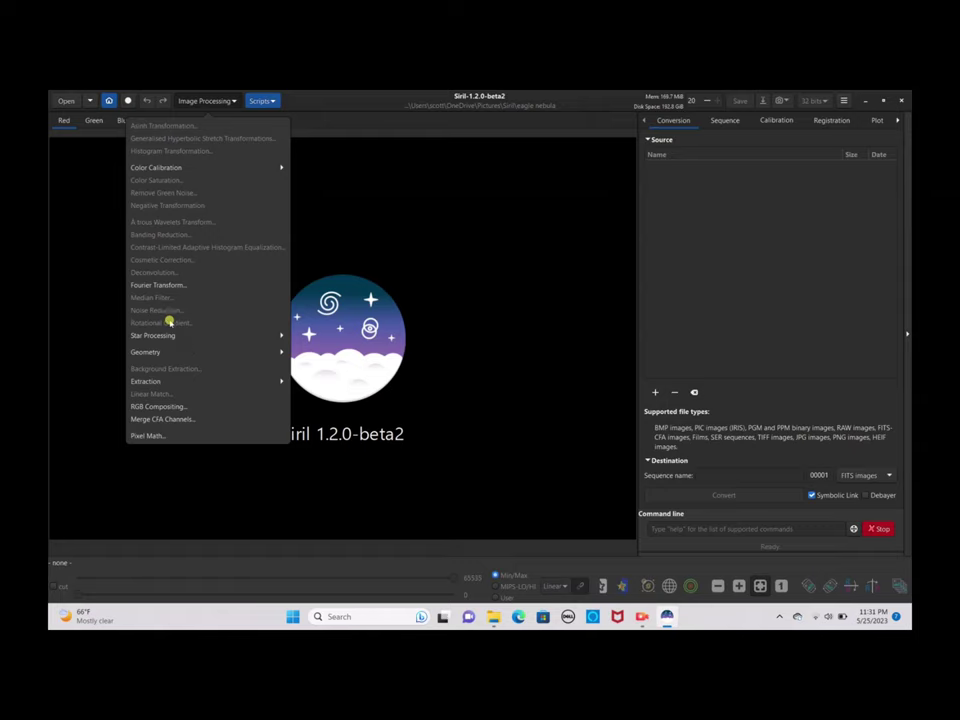
left_click(165, 335)
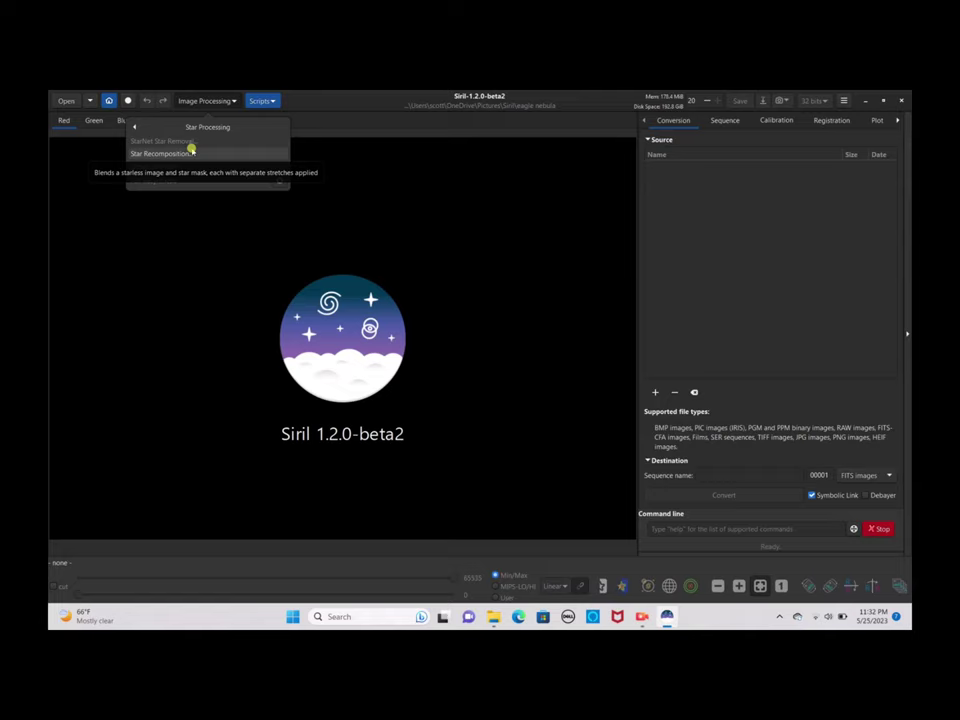
left_click(210, 233)
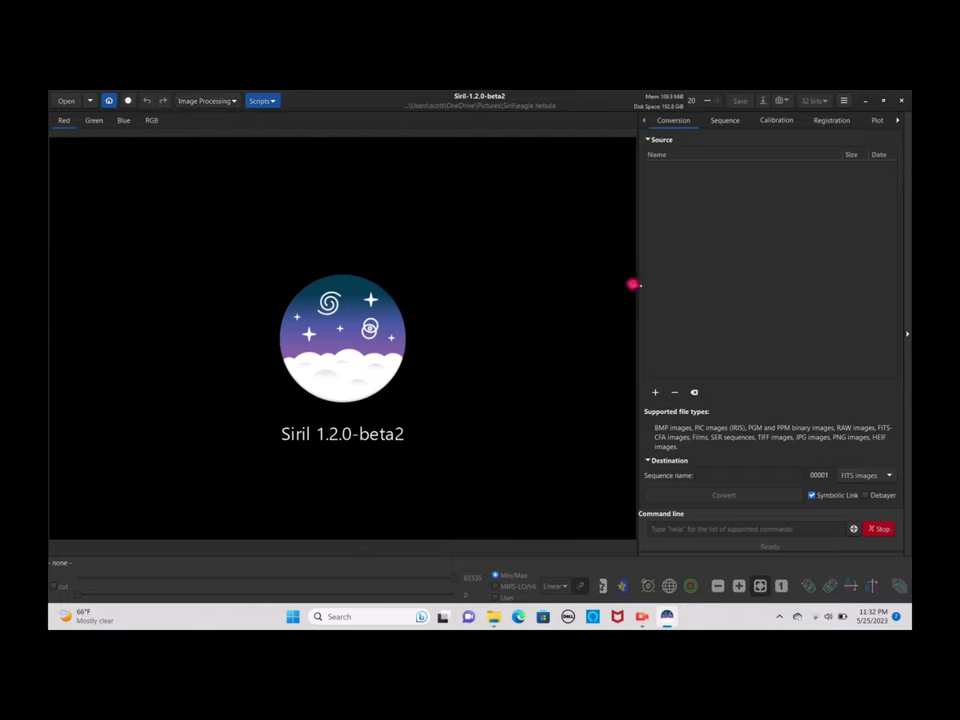
Widen the right panel, enable Simplified Drizzle x2 for registration, and show the Console log
left_click_drag(634, 282, 600, 283)
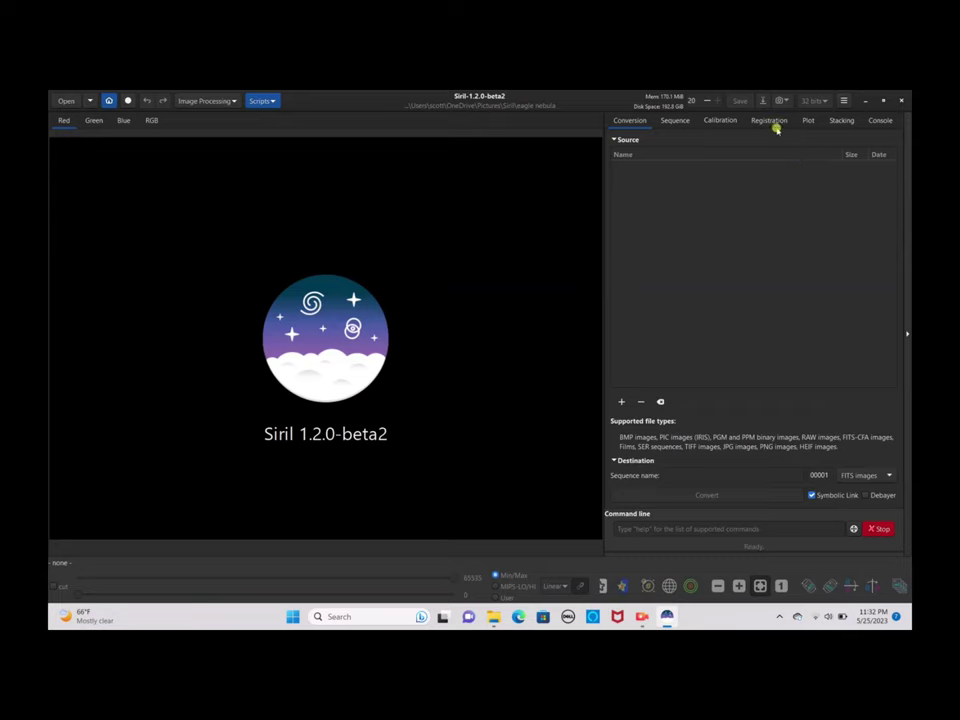
left_click(772, 121)
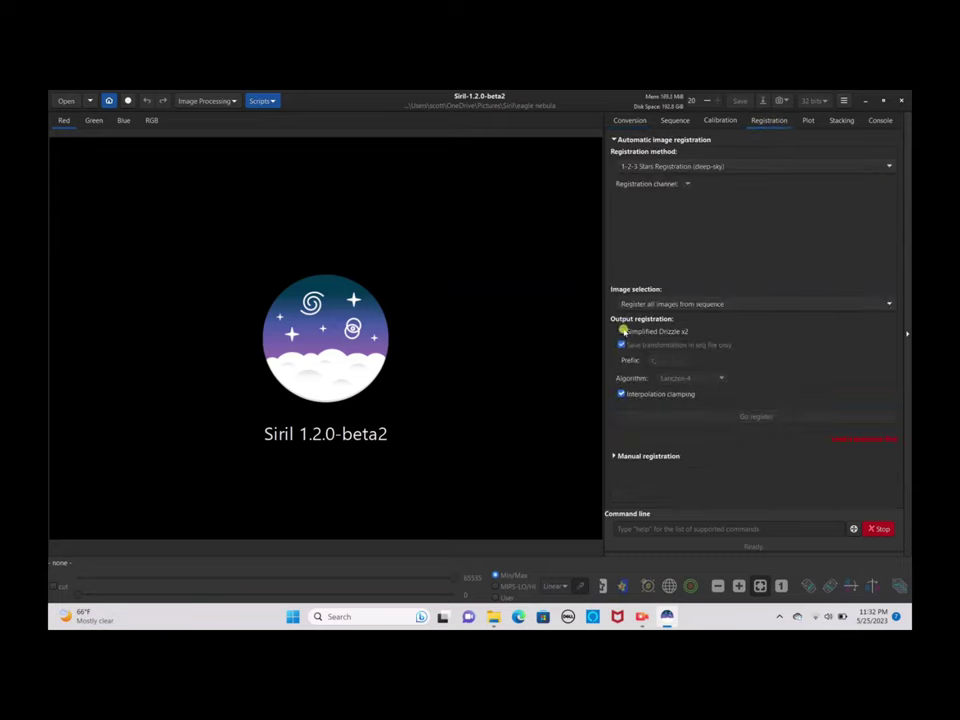
left_click(622, 331)
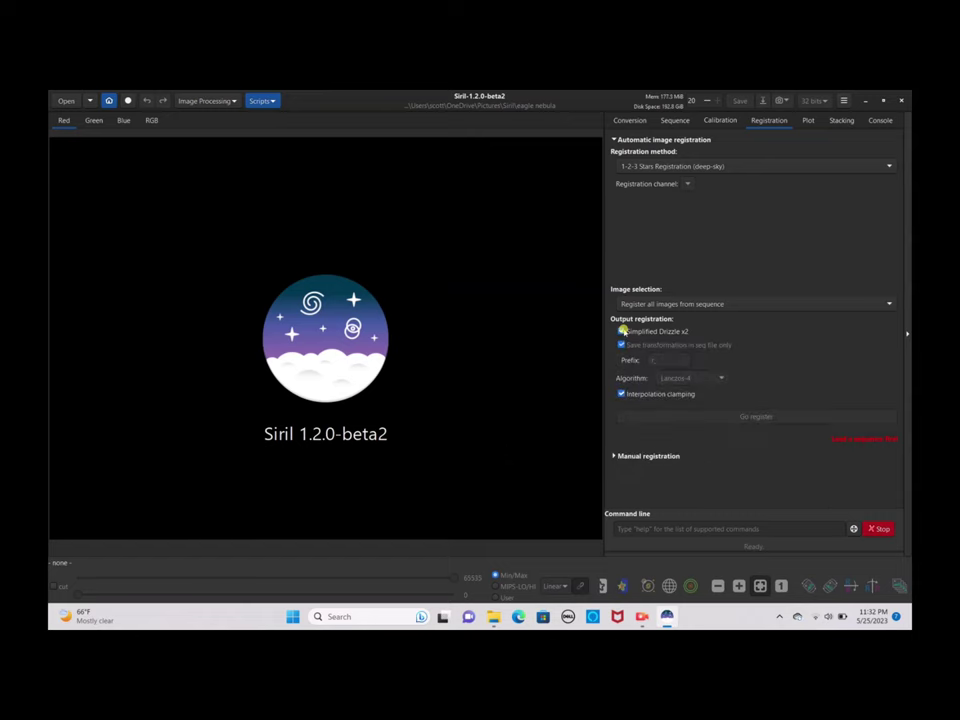
left_click(876, 121)
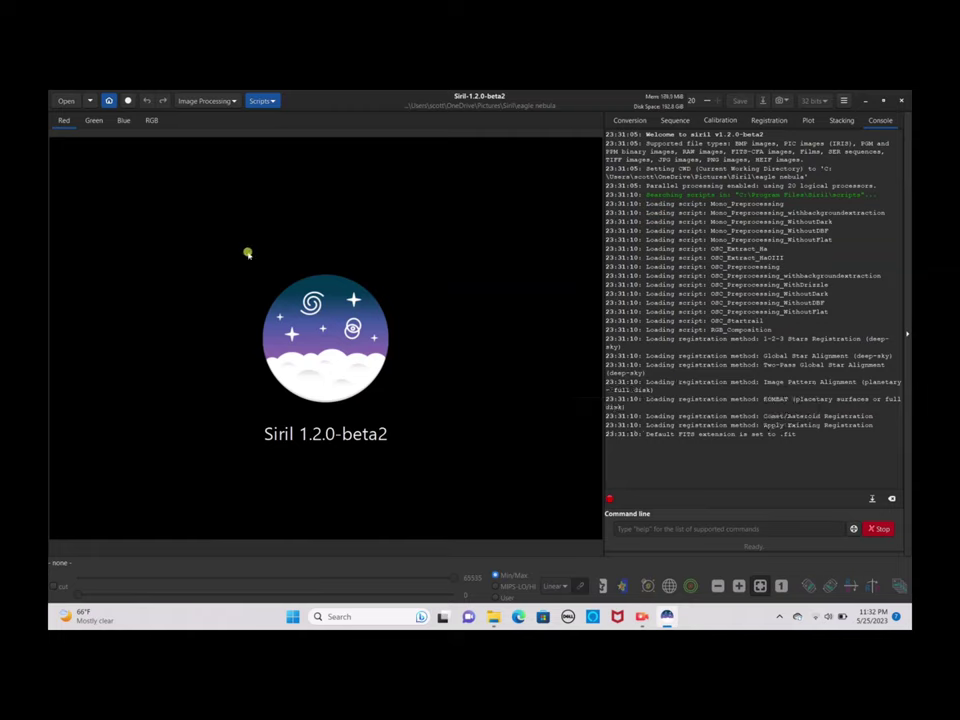
Set Siril's working directory to the eagle nebula folder inside Siril
left_click(109, 103)
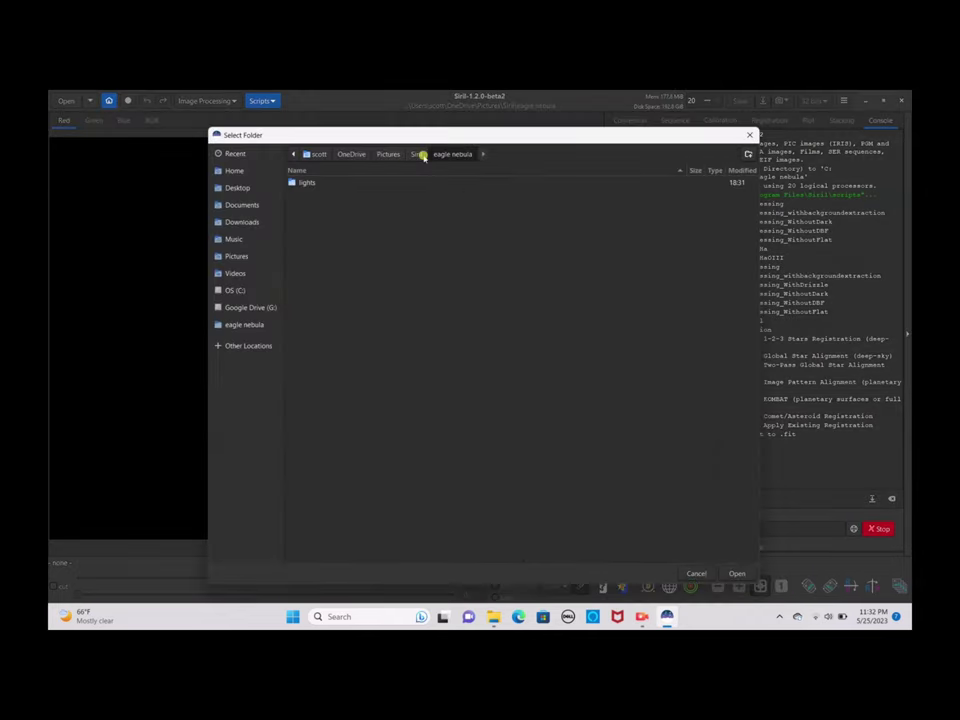
left_click(418, 155)
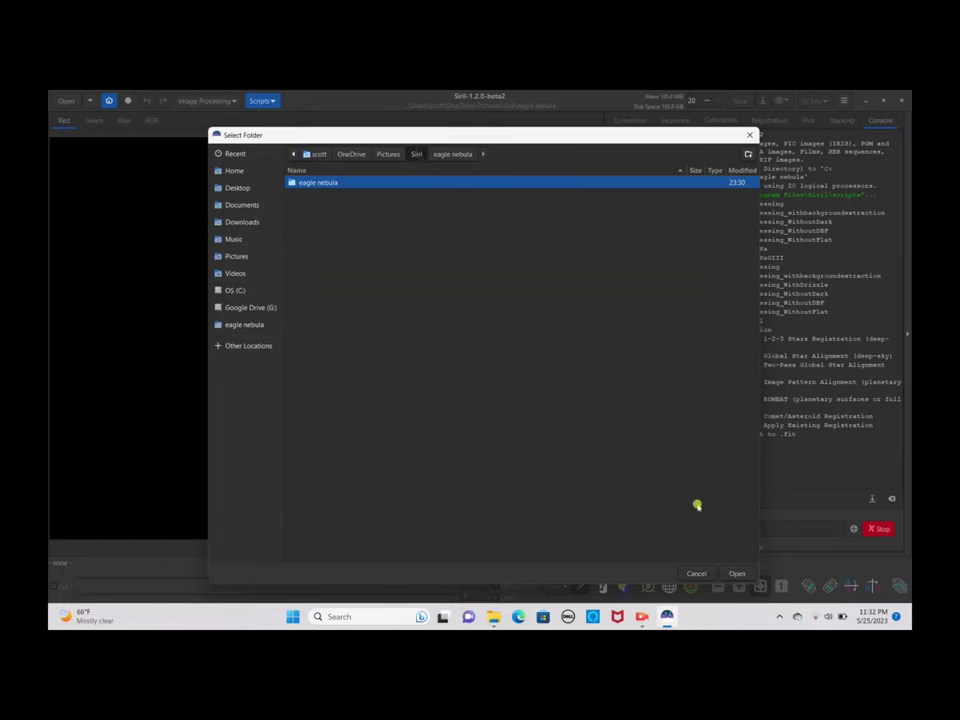
left_click(735, 573)
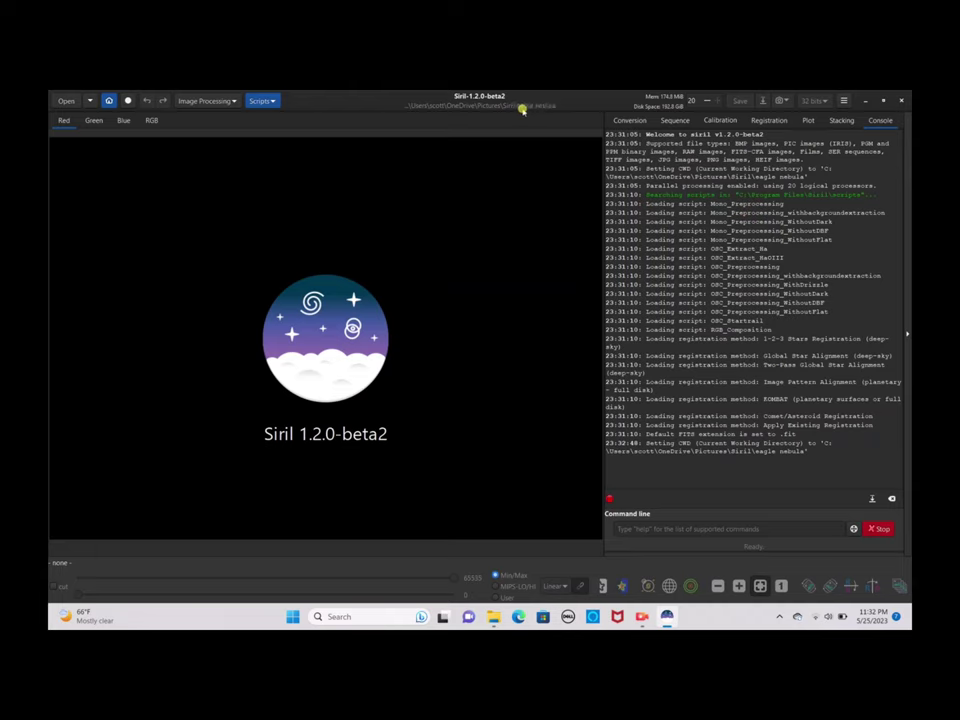
Run the OSC_Preprocessing_WithoutDBF script to stack the 738 light frames into result.fit
left_click(263, 102)
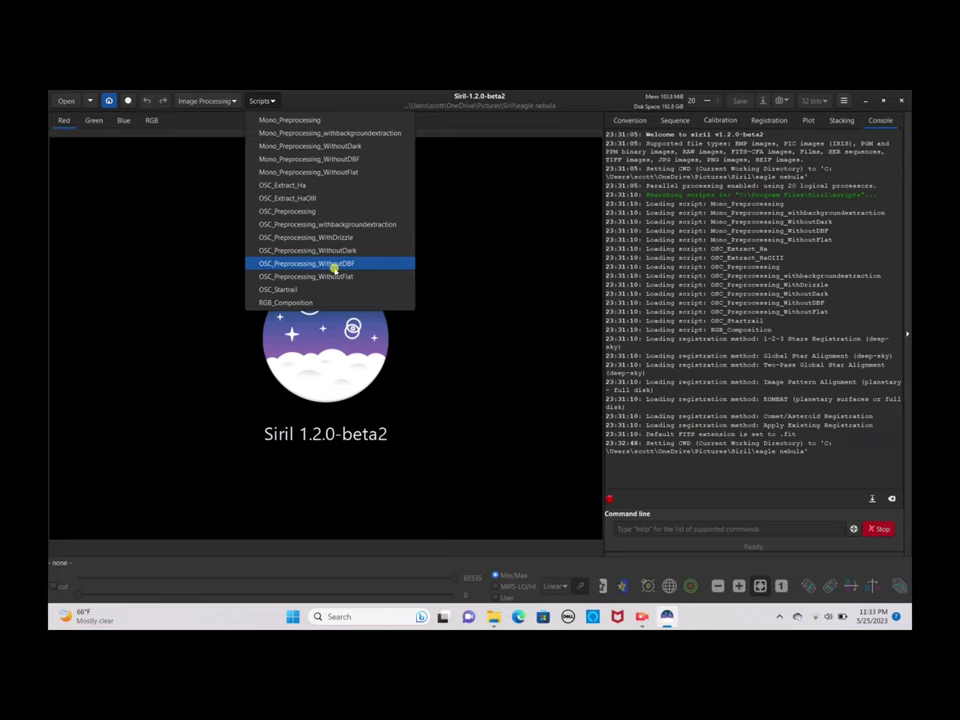
left_click(333, 263)
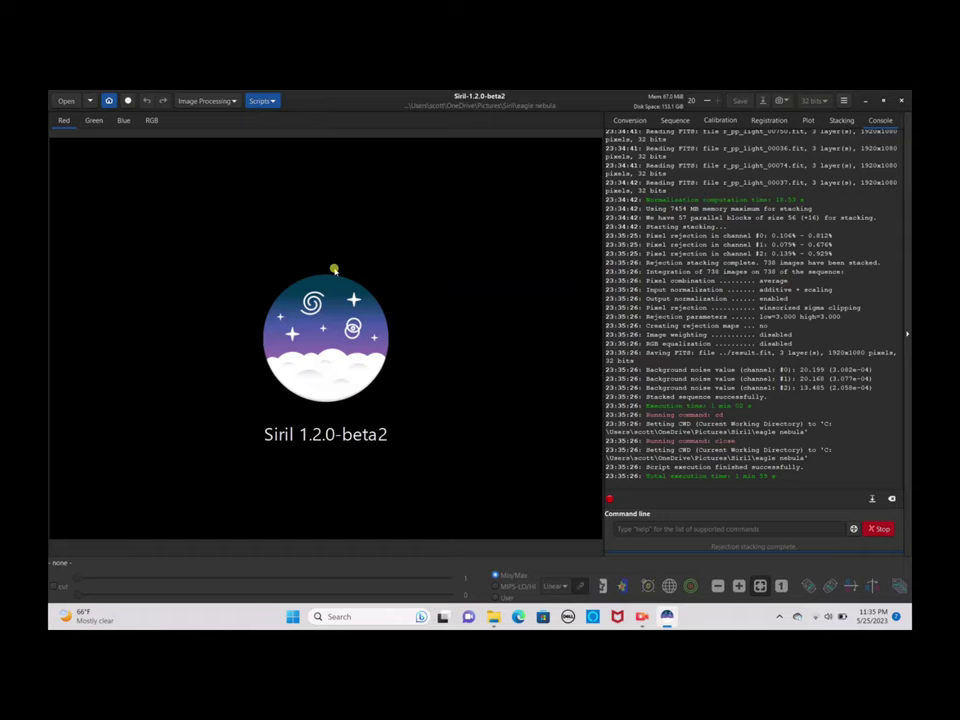
Open the stacked result.fit in Siril's viewer
left_click(65, 101)
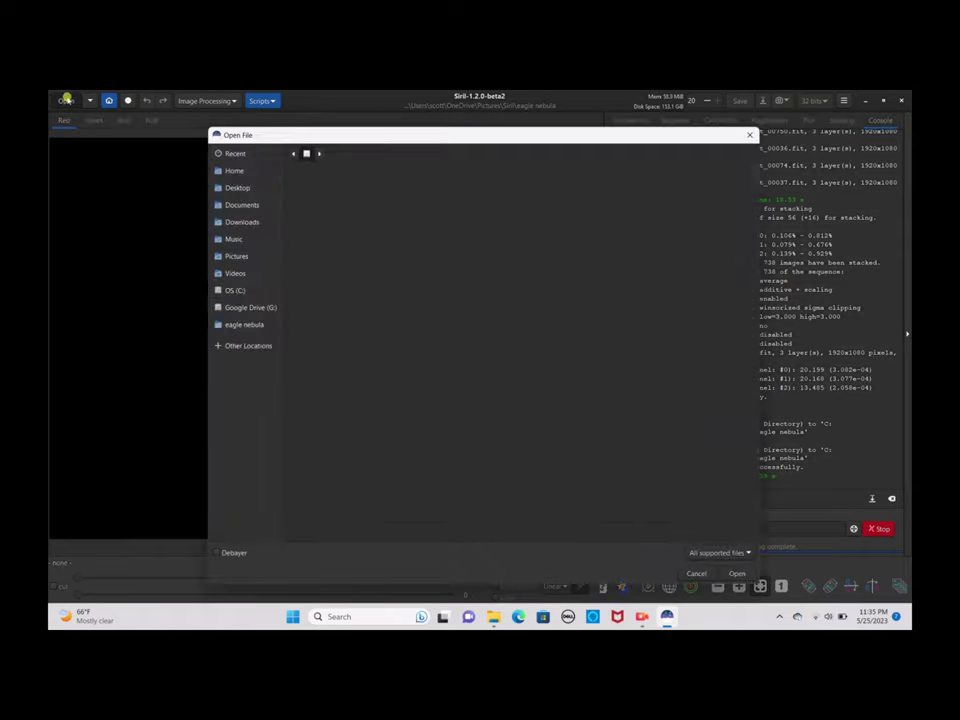
left_click(296, 206)
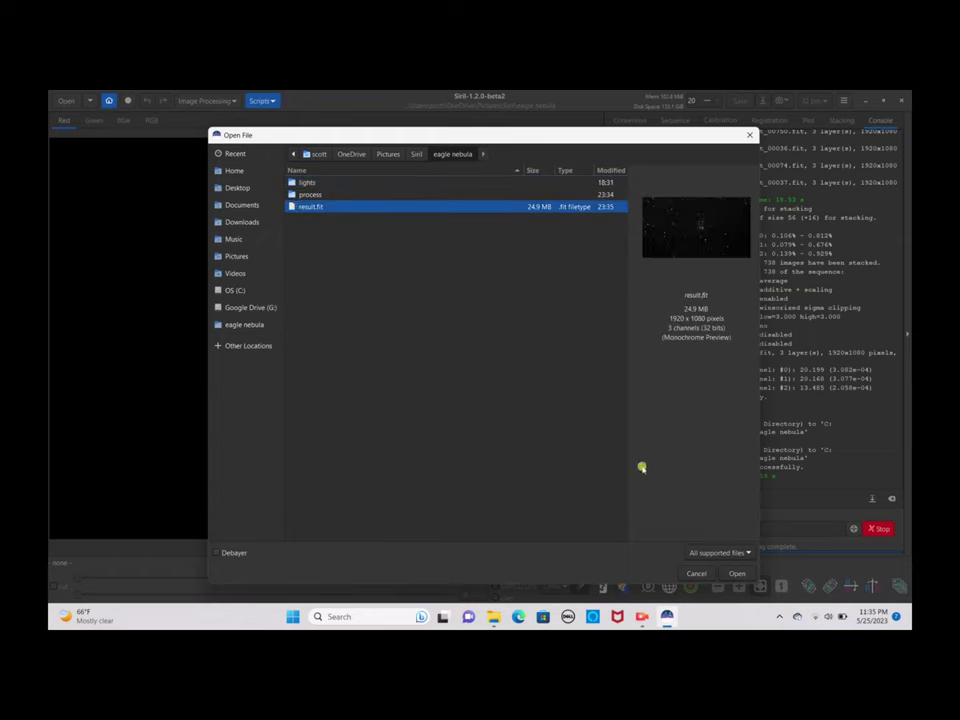
left_click(730, 575)
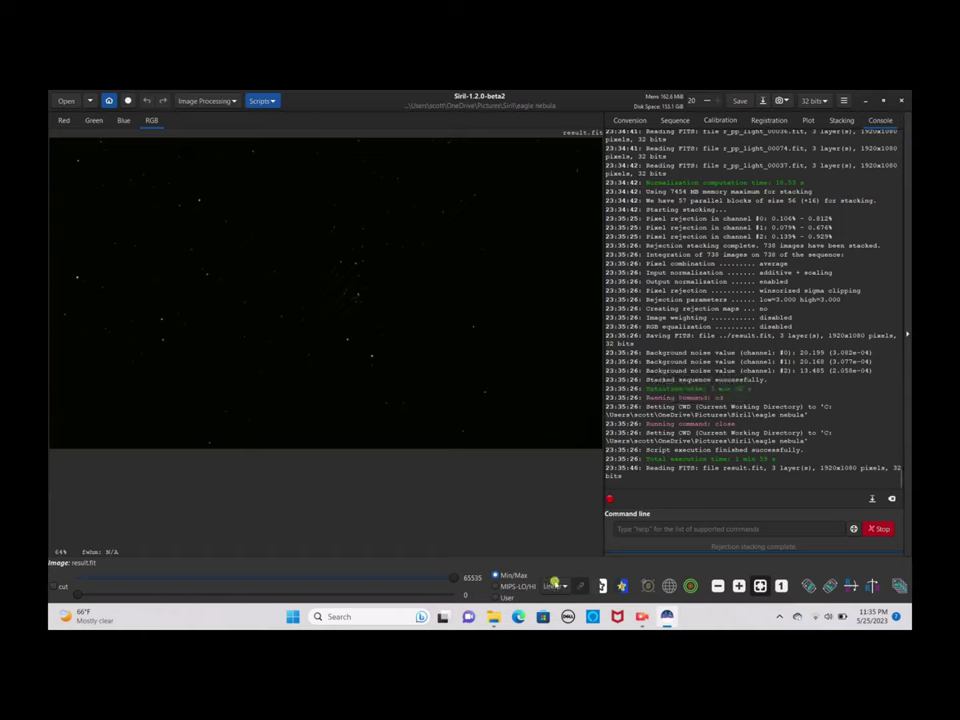
Switch the display to AutoStretch and link the colour channels to remove the green cast
left_click(555, 583)
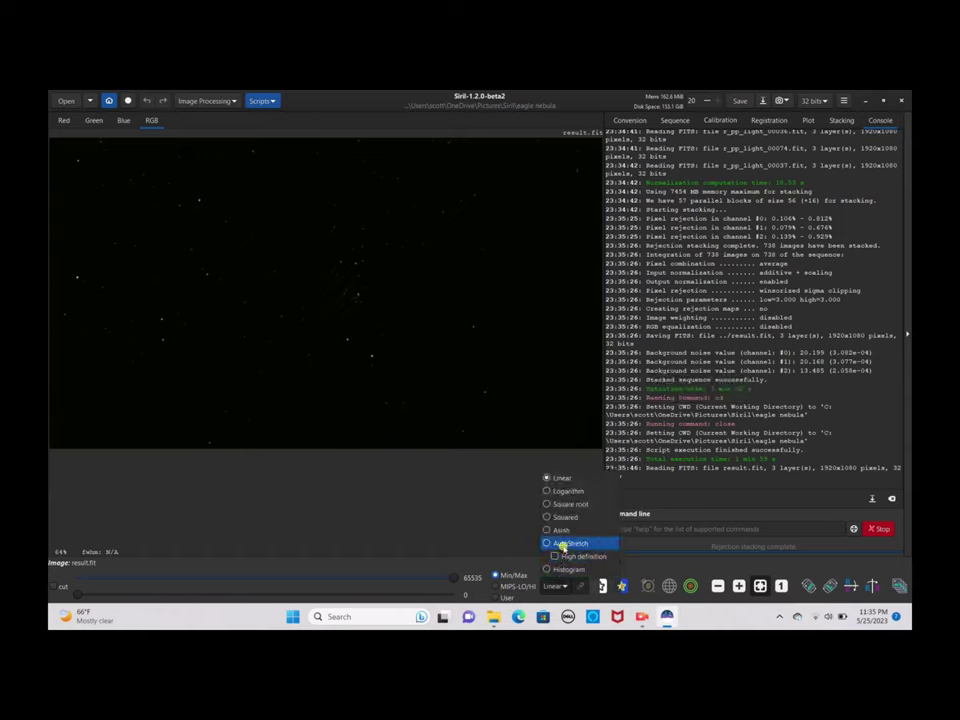
left_click(563, 545)
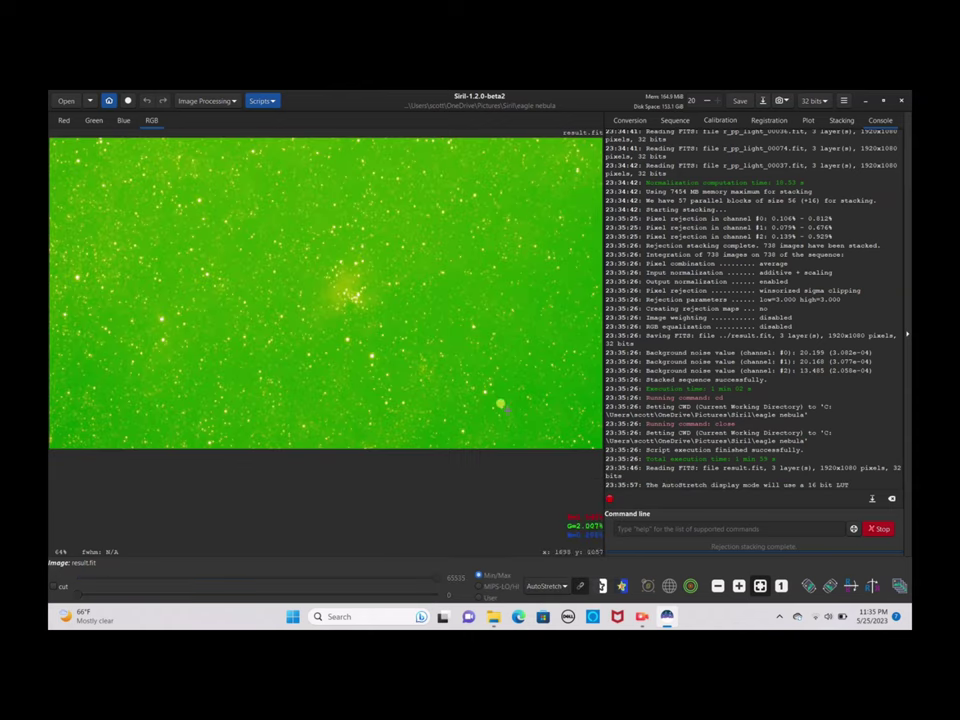
left_click(582, 587)
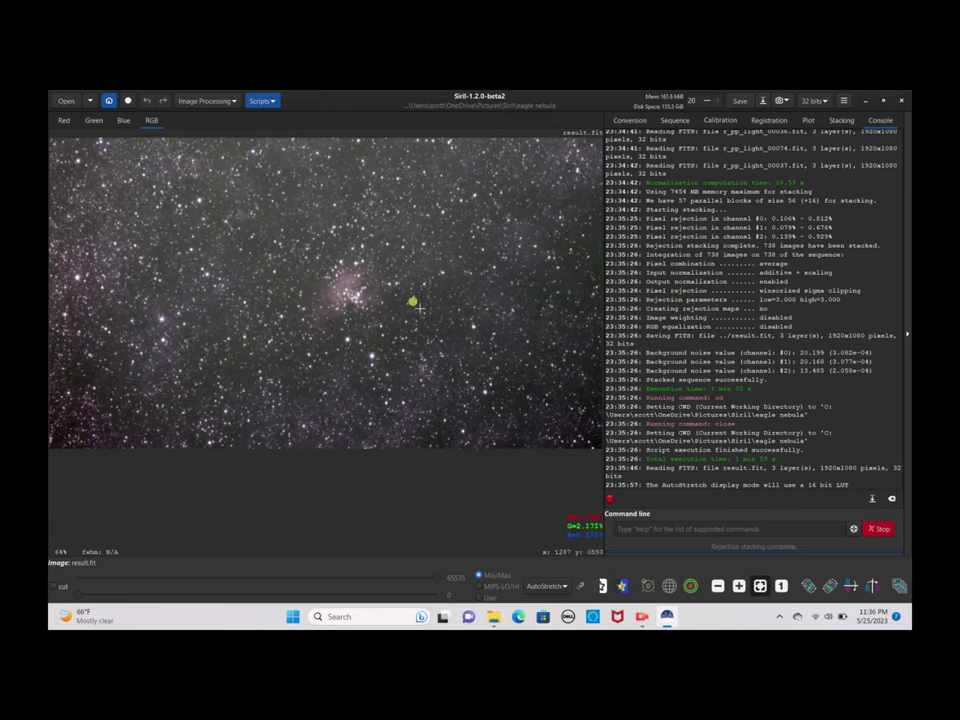
left_click(214, 101)
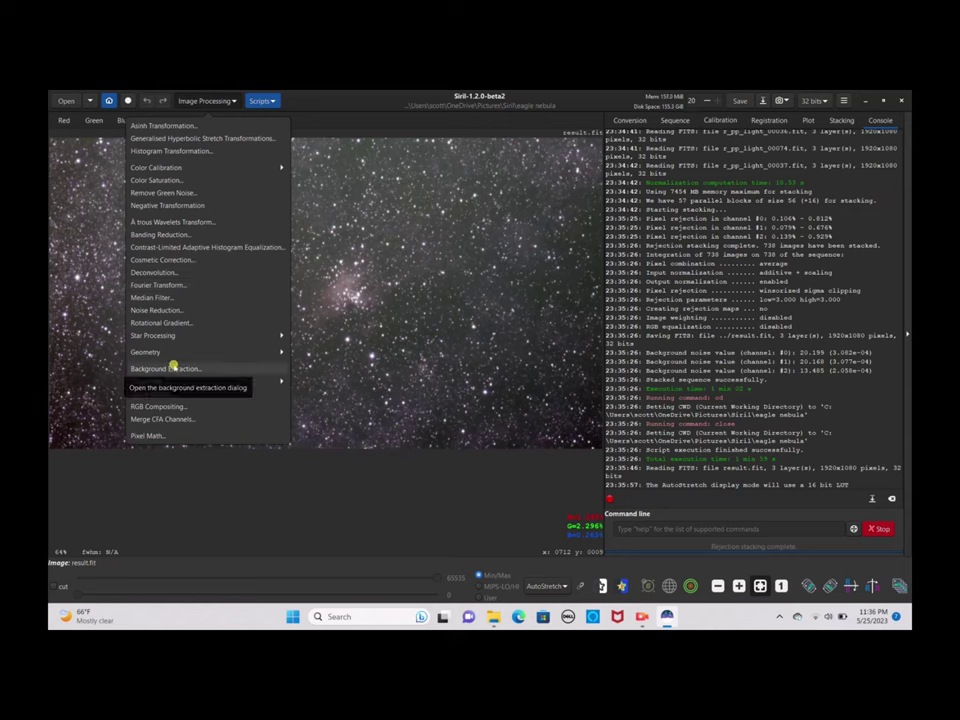
left_click(172, 367)
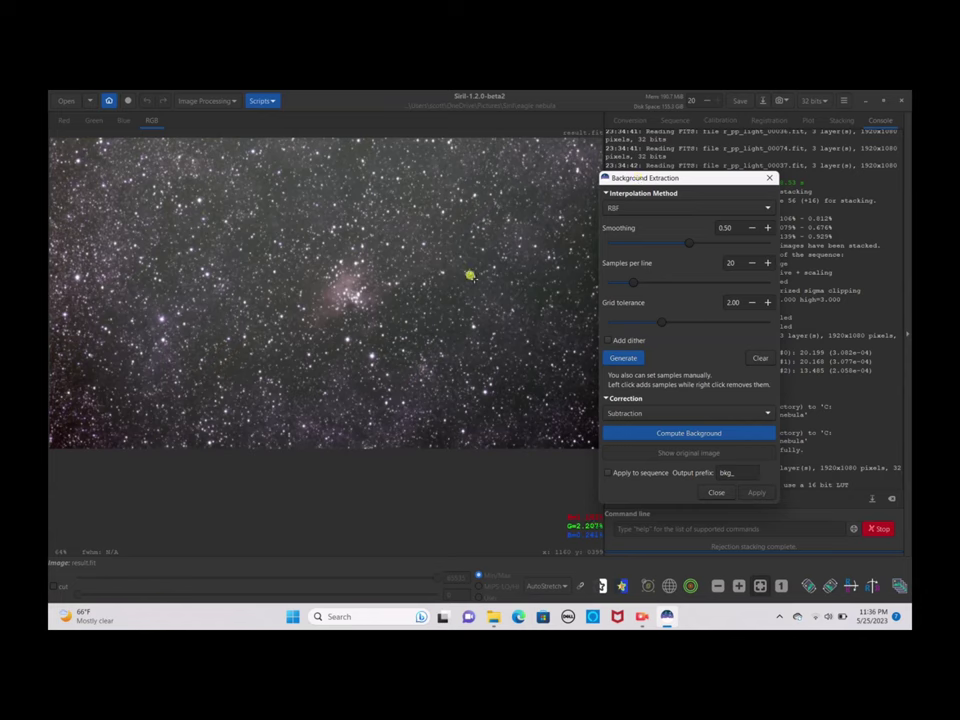
left_click(447, 283)
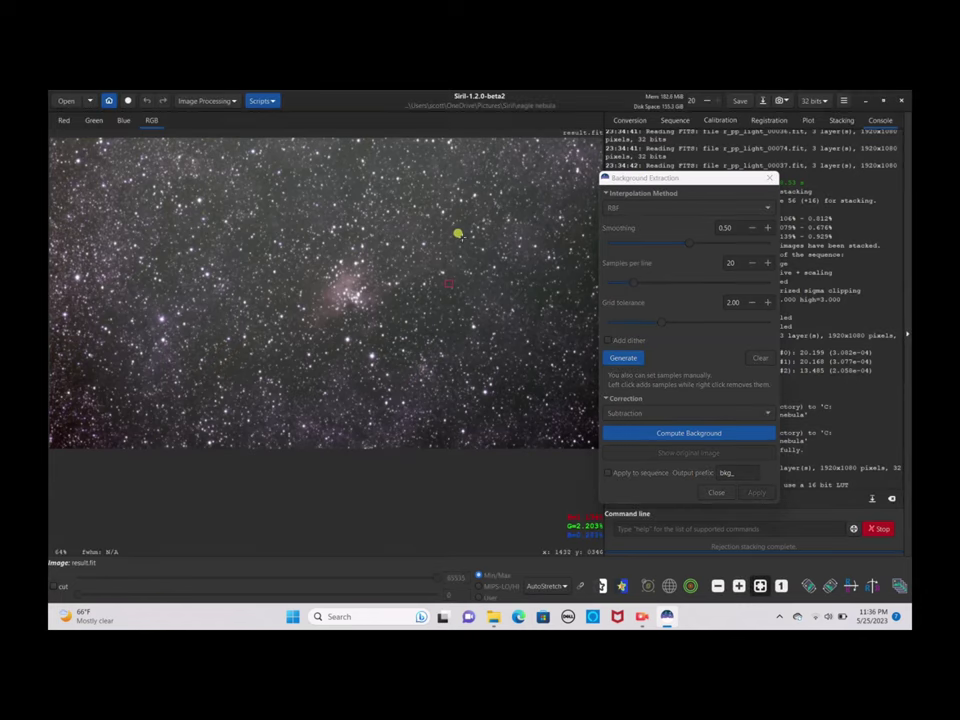
left_click(465, 224)
left_click(286, 184)
left_click(263, 184)
left_click(157, 248)
left_click(87, 368)
left_click(621, 429)
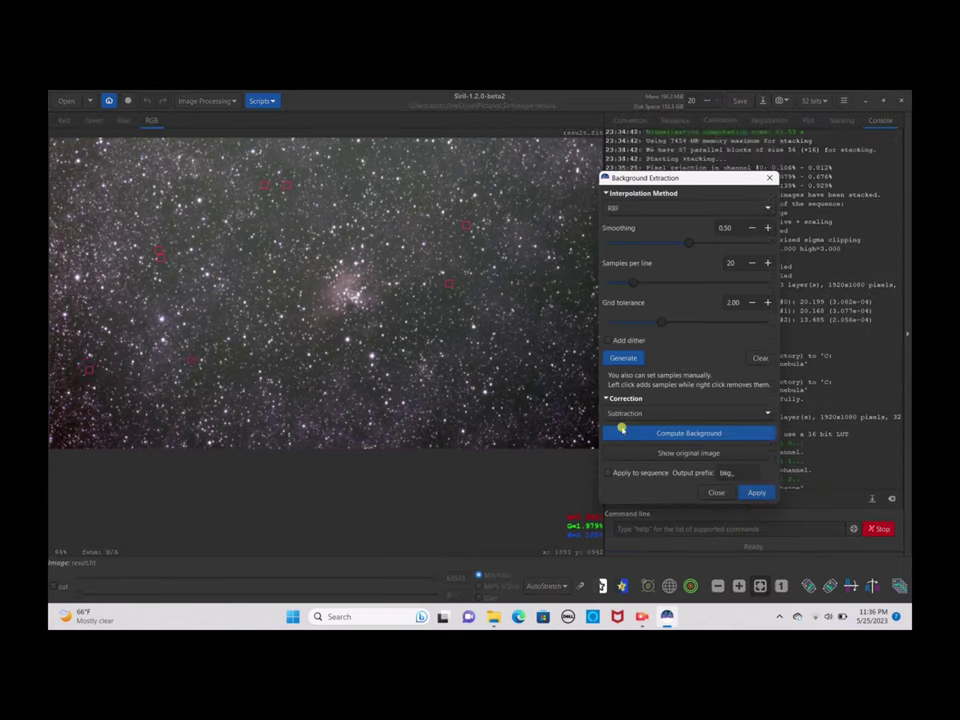
left_click(716, 492)
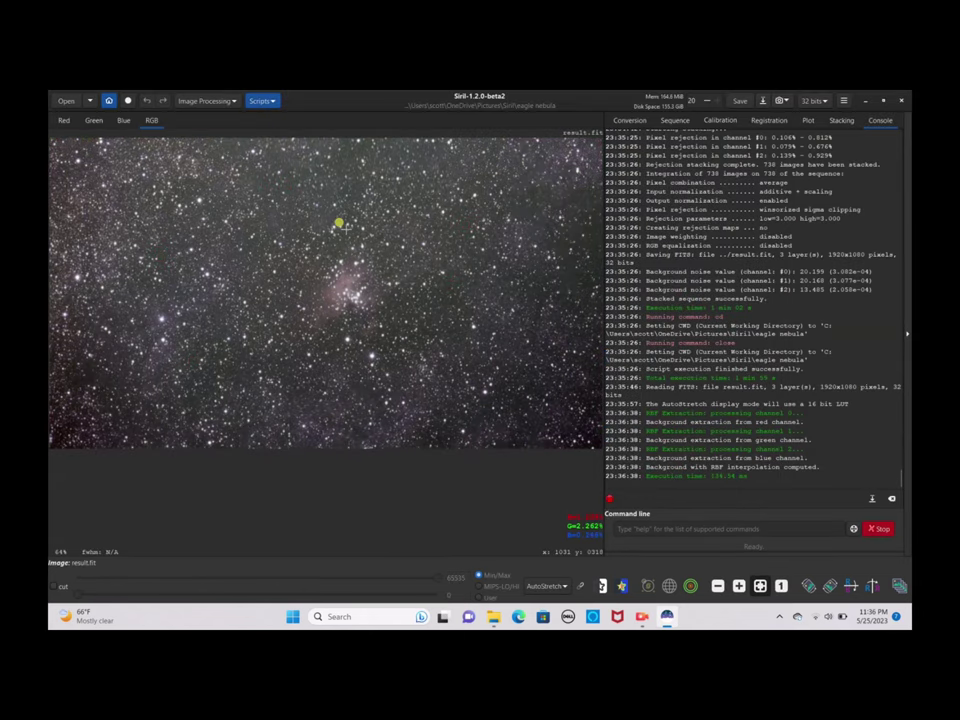
left_click(220, 102)
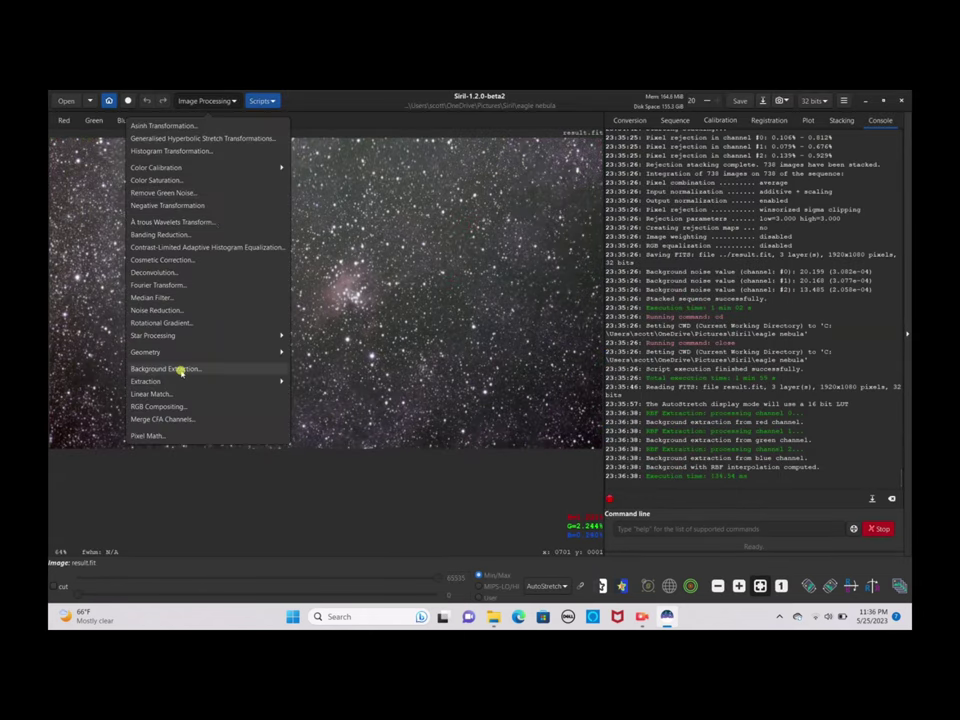
Generate a 20-per-line background sample grid, compute the background and subtract it from result.fit
left_click(178, 369)
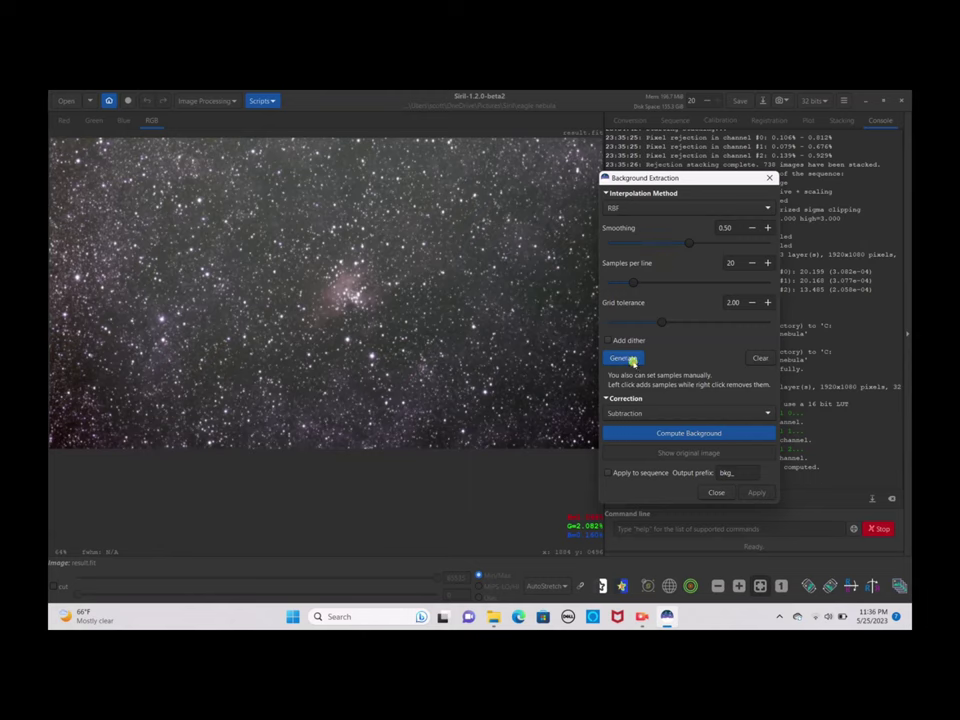
left_click(630, 359)
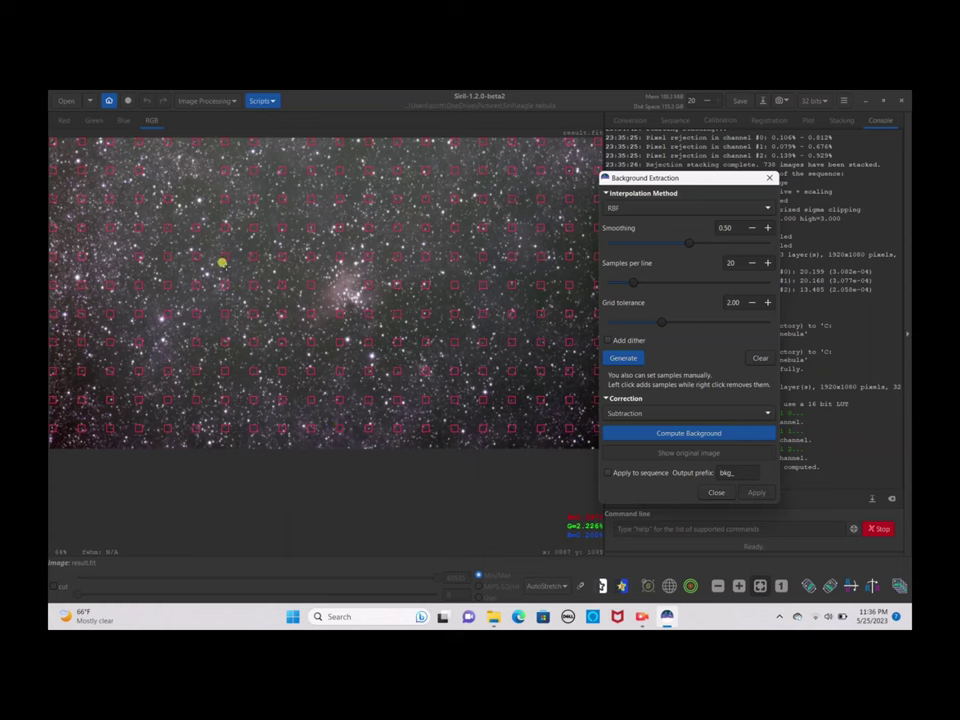
left_click(675, 433)
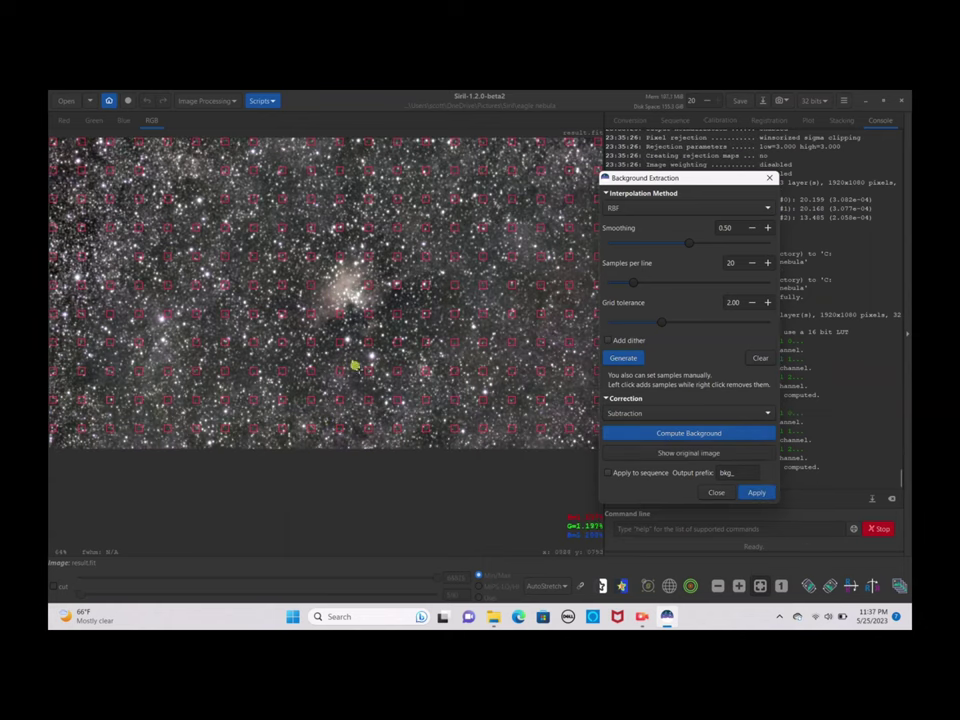
left_click(752, 493)
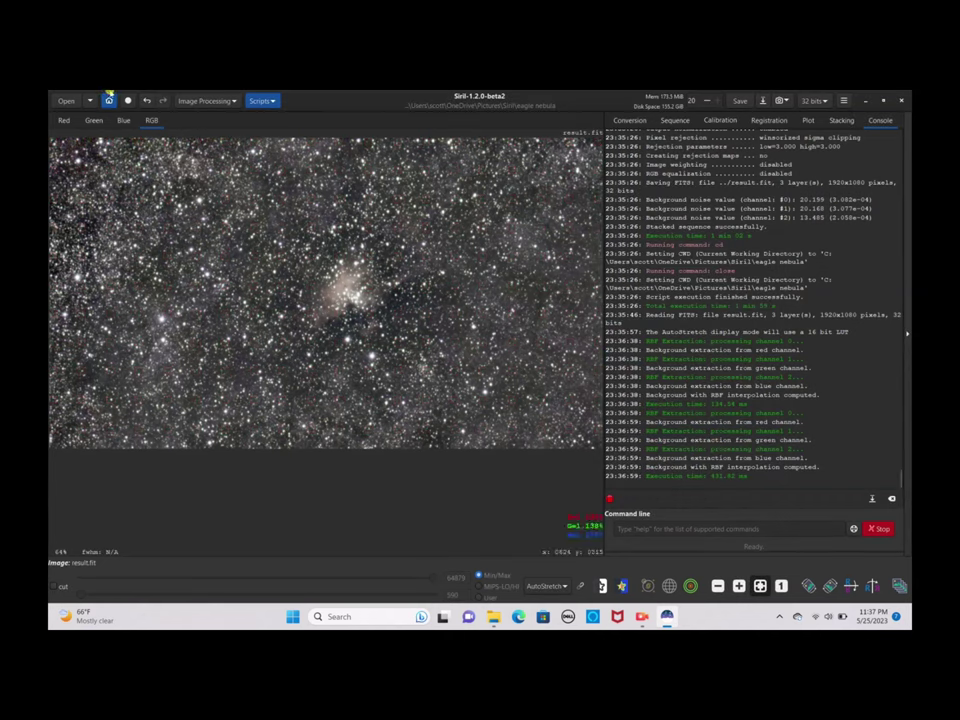
left_click(191, 102)
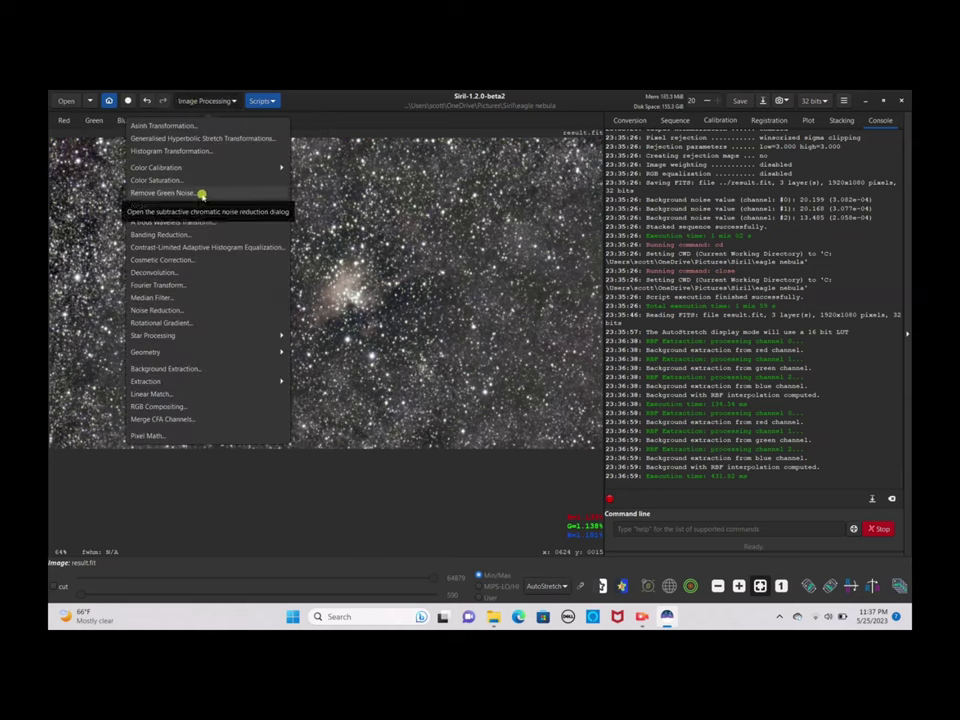
left_click(199, 193)
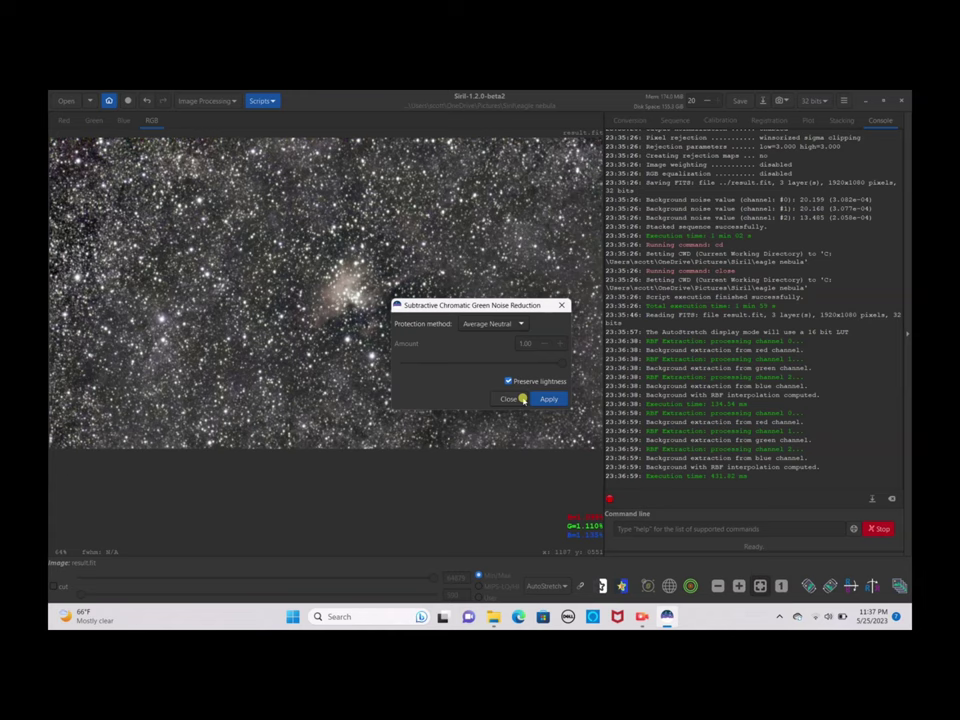
left_click(505, 397)
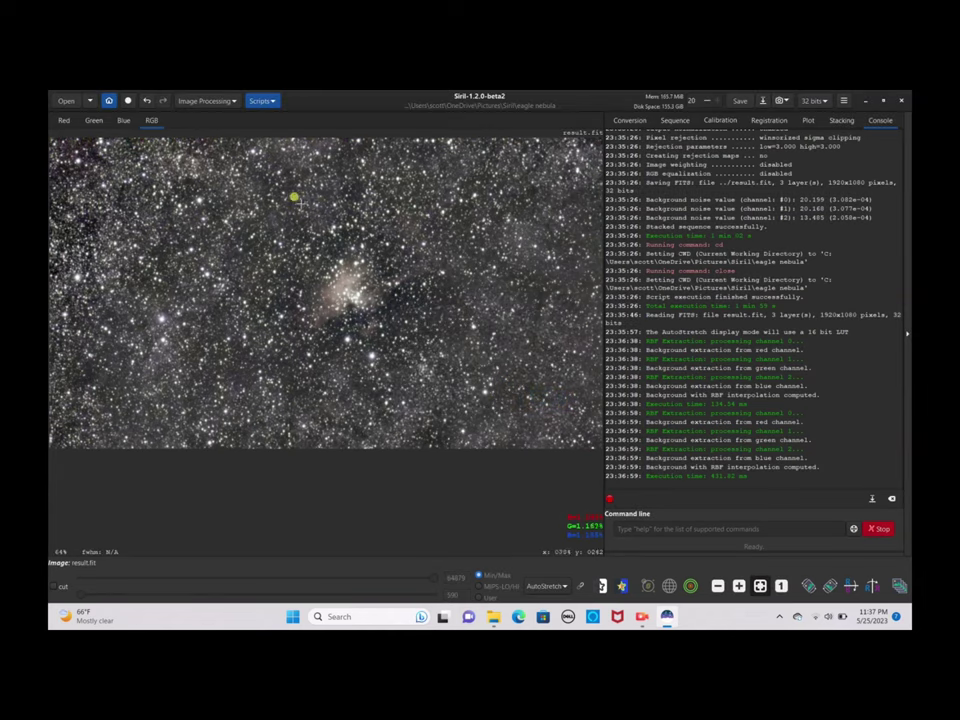
Neutralise the background in Color Calibration using a 15×14 sky patch at 1181,559
left_click(229, 101)
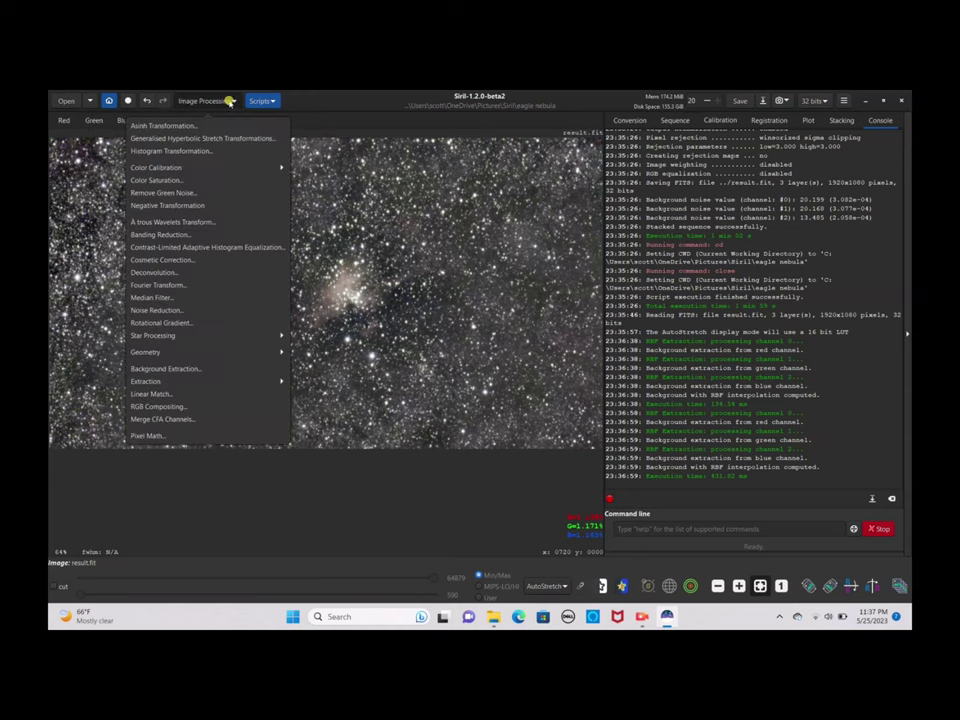
left_click(217, 163)
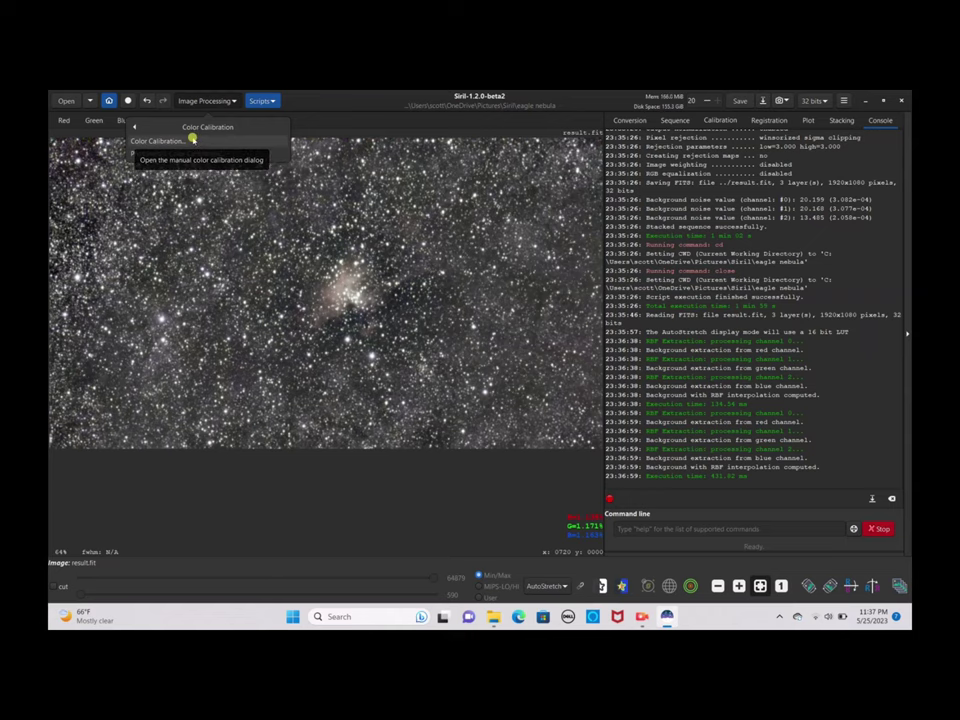
left_click(192, 139)
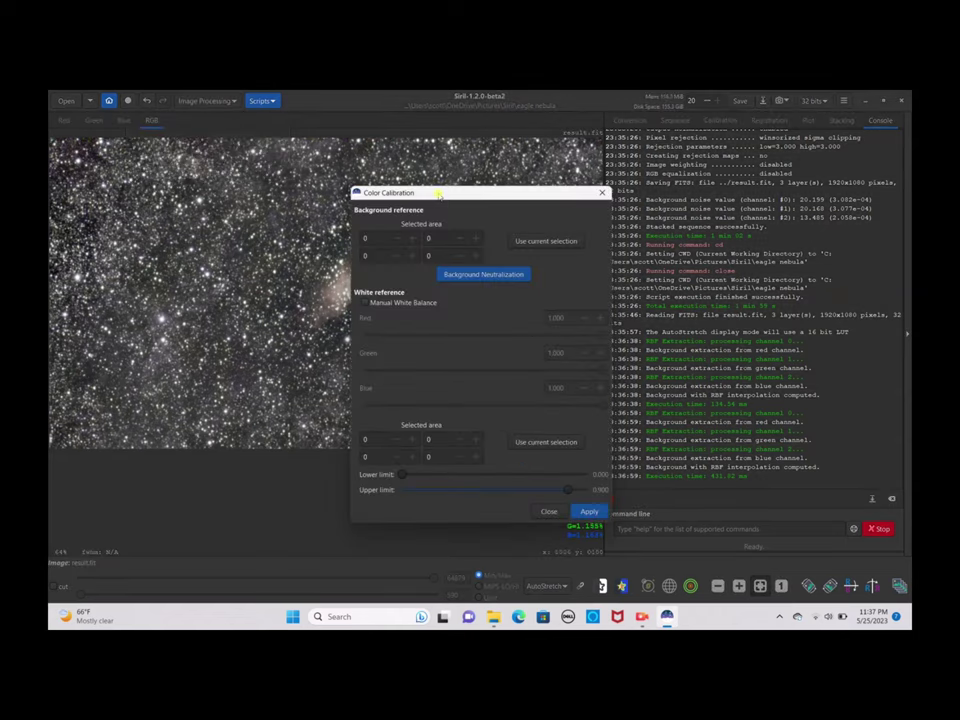
left_click_drag(438, 193, 695, 177)
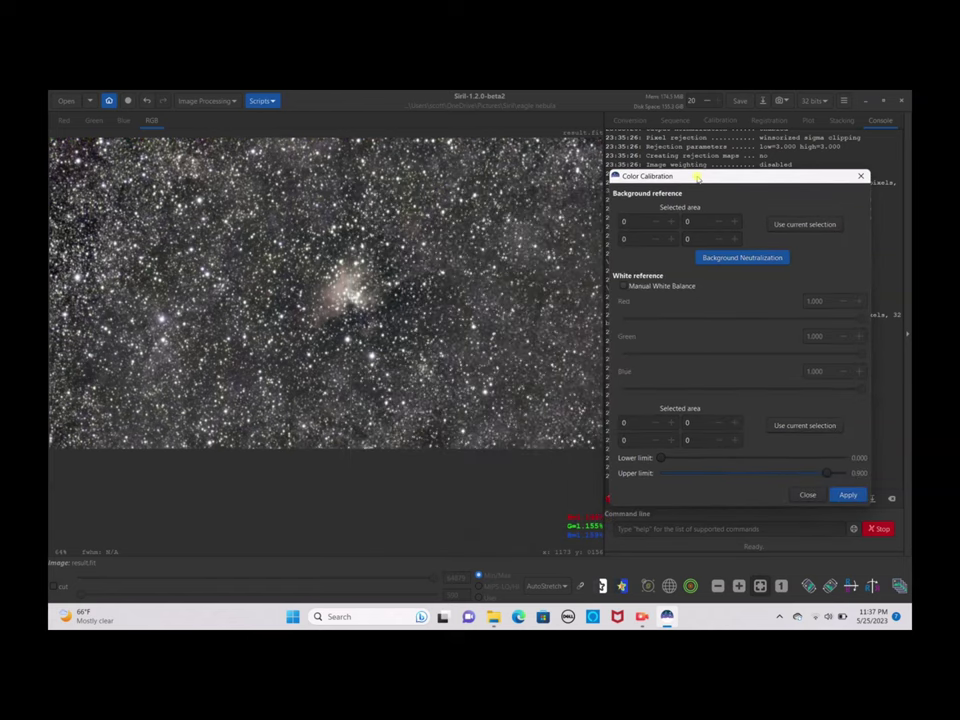
left_click(384, 297)
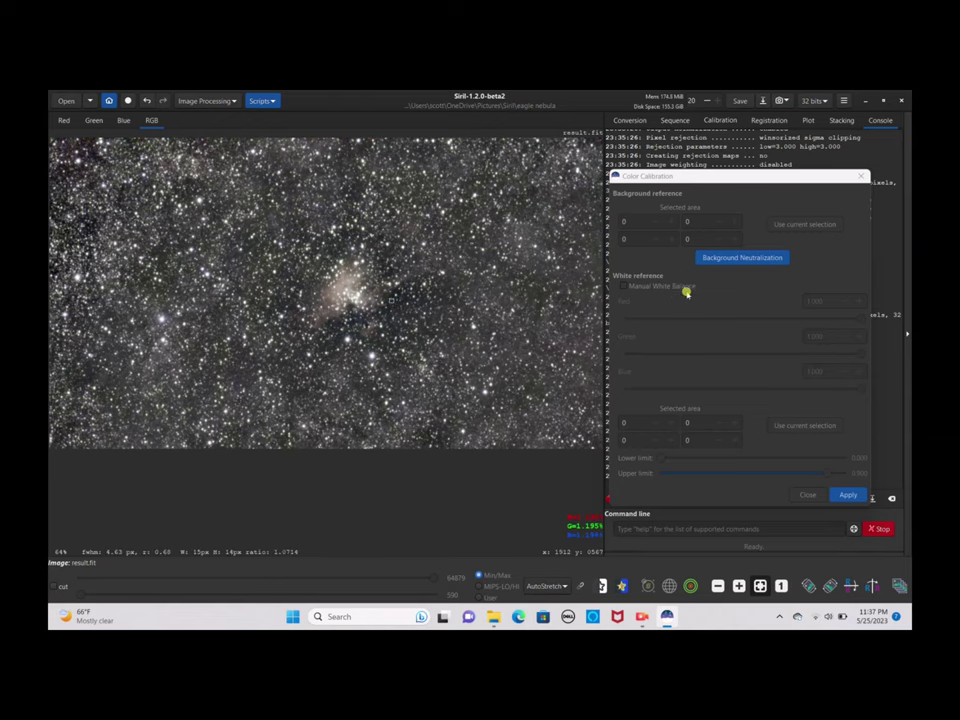
left_click(775, 281)
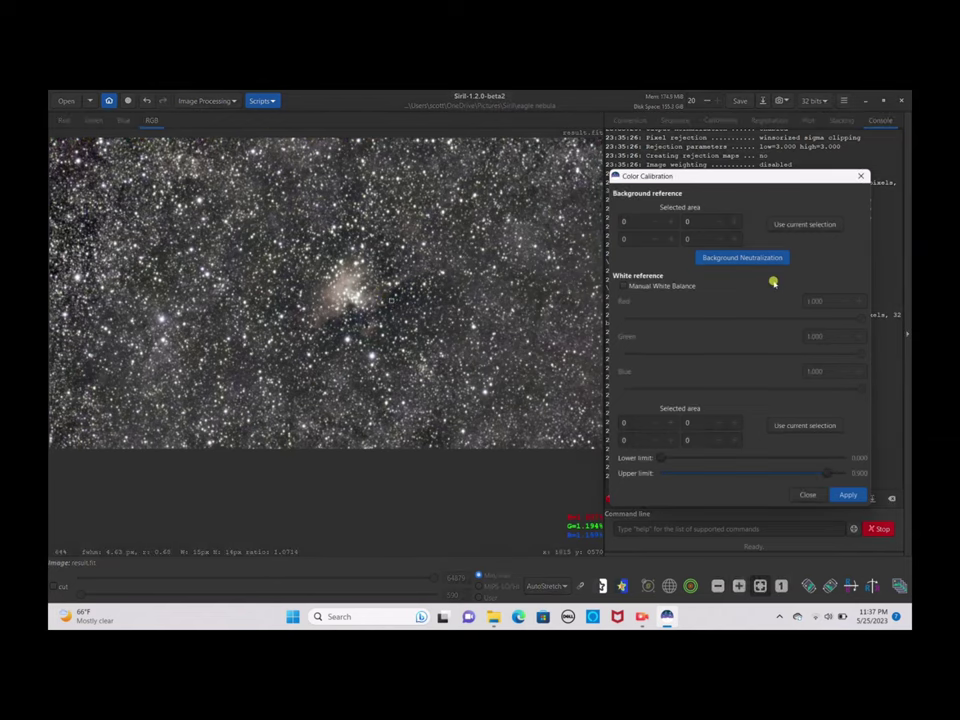
left_click(790, 226)
left_click(773, 257)
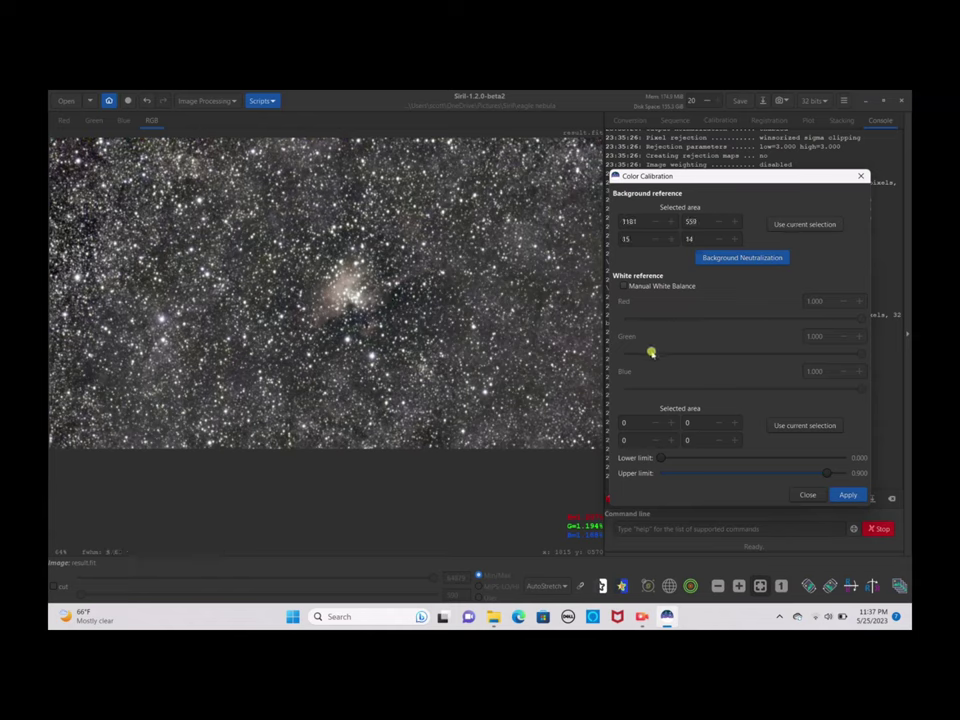
Set a 33×21 white reference area at 1009,488, apply the calibration and close
left_click(332, 271)
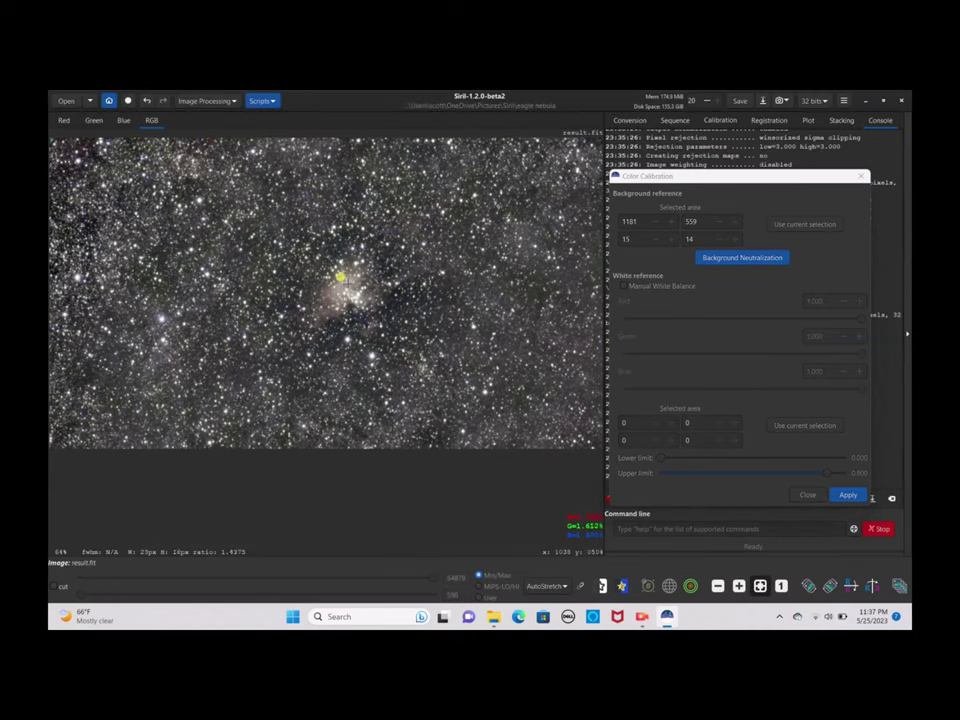
left_click(628, 376)
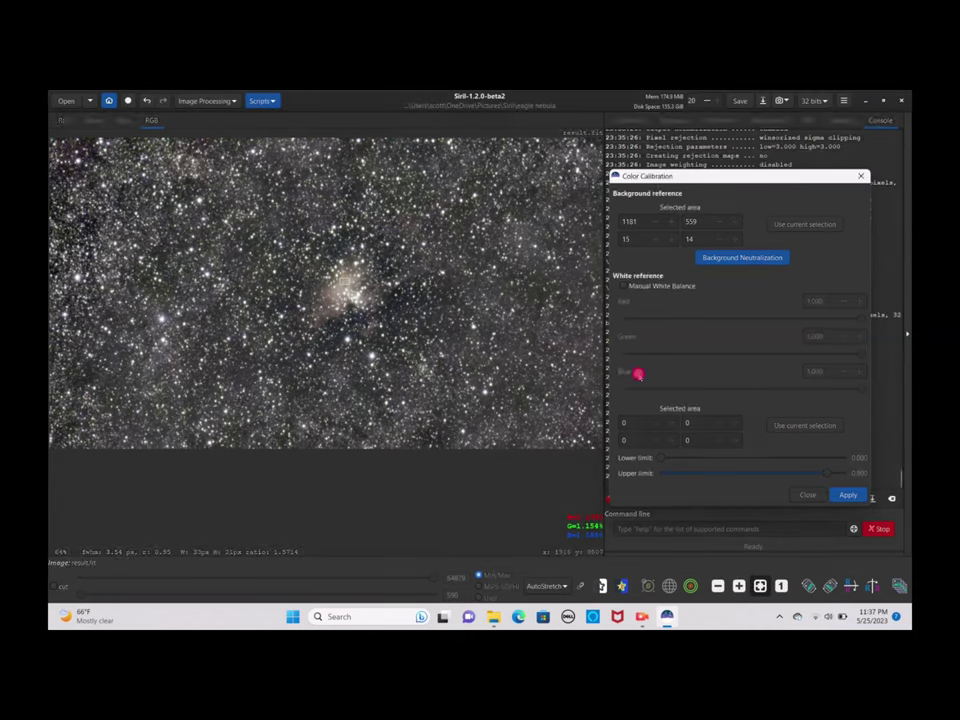
left_click(793, 427)
left_click(848, 494)
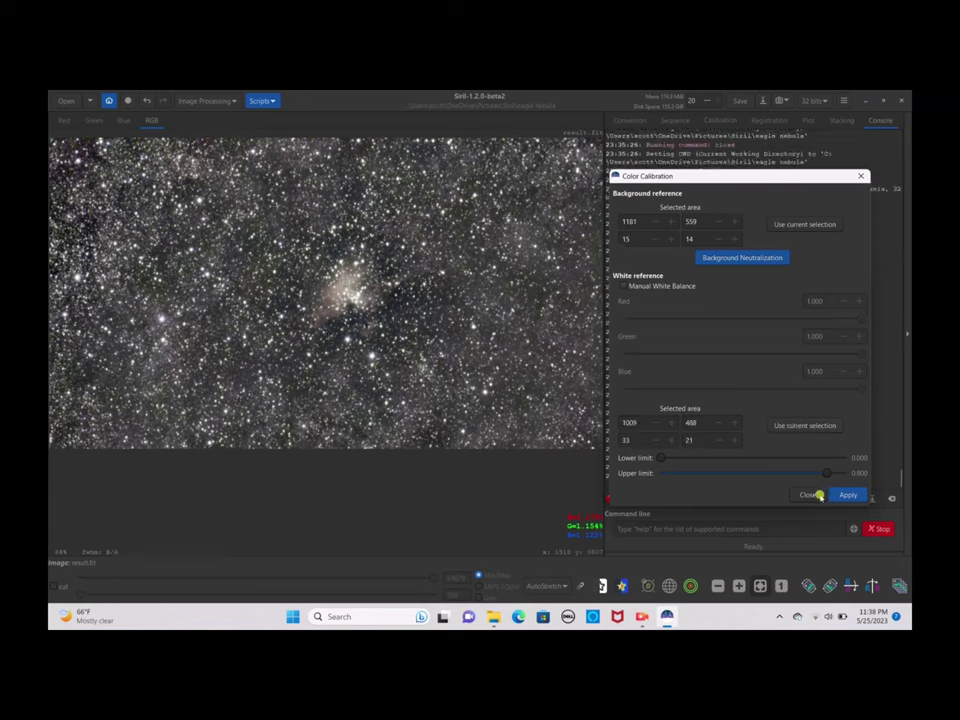
left_click(816, 495)
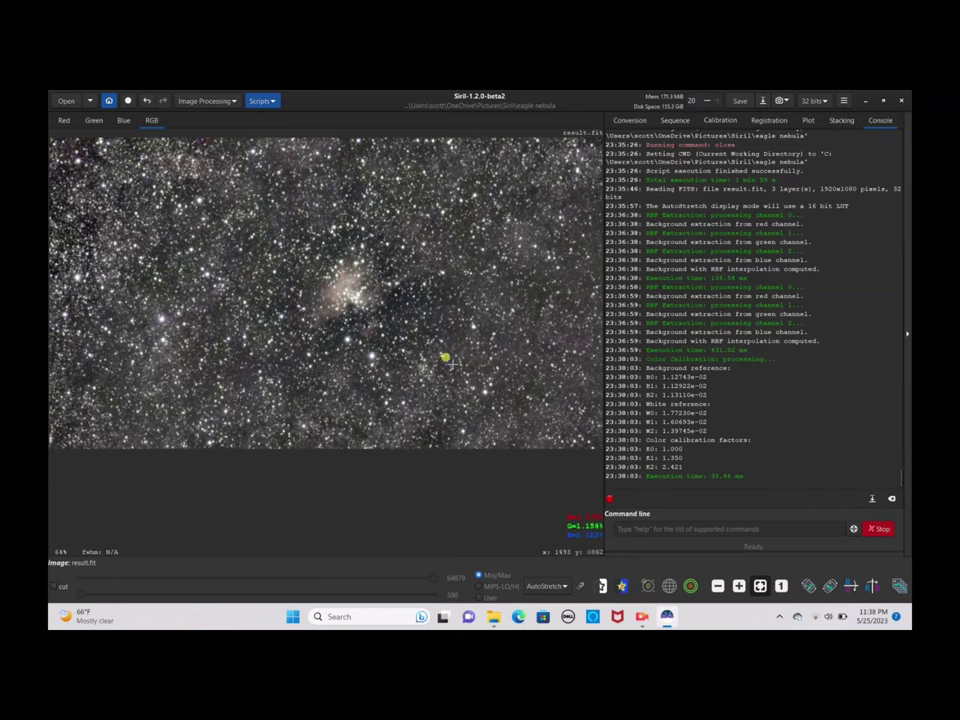
Run StarNet star removal with pre-stretch enabled, producing starless_result.fit and a star mask
left_click(210, 101)
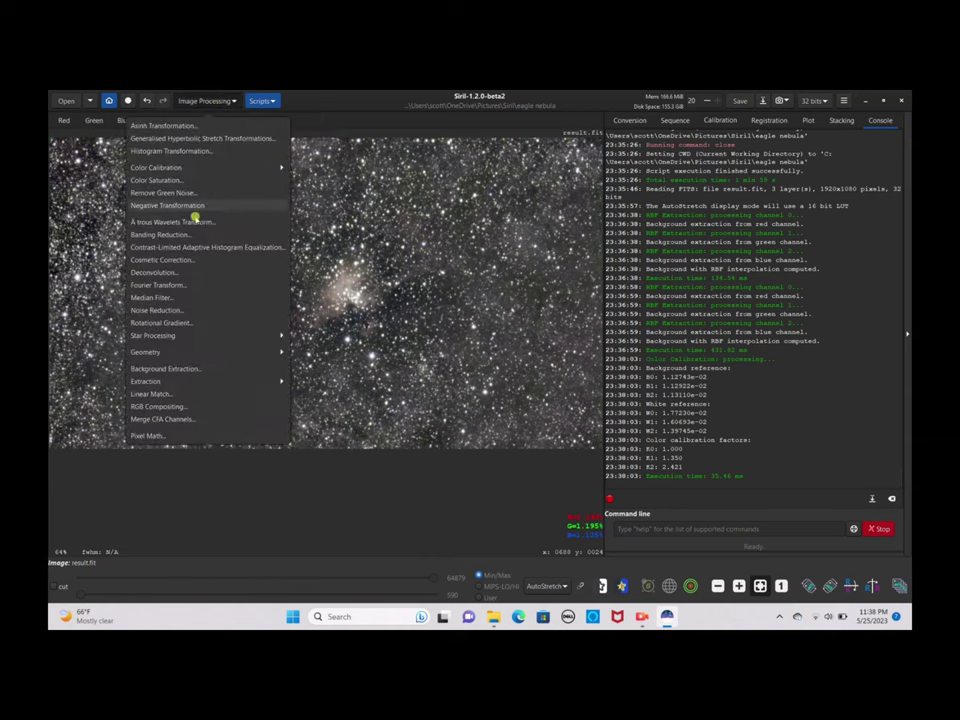
left_click(184, 336)
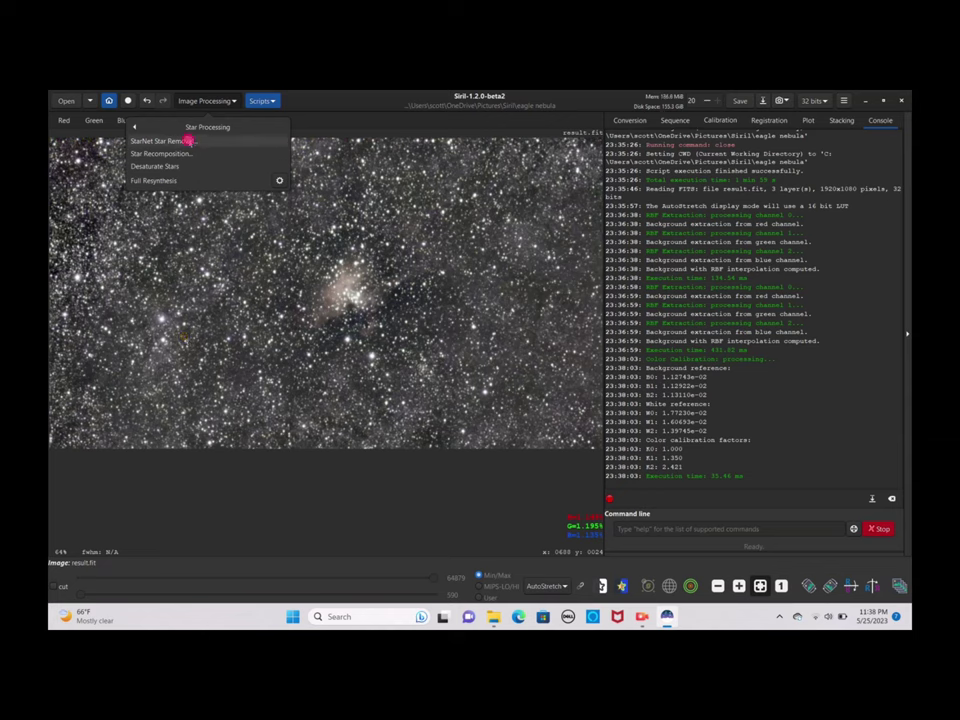
left_click(187, 141)
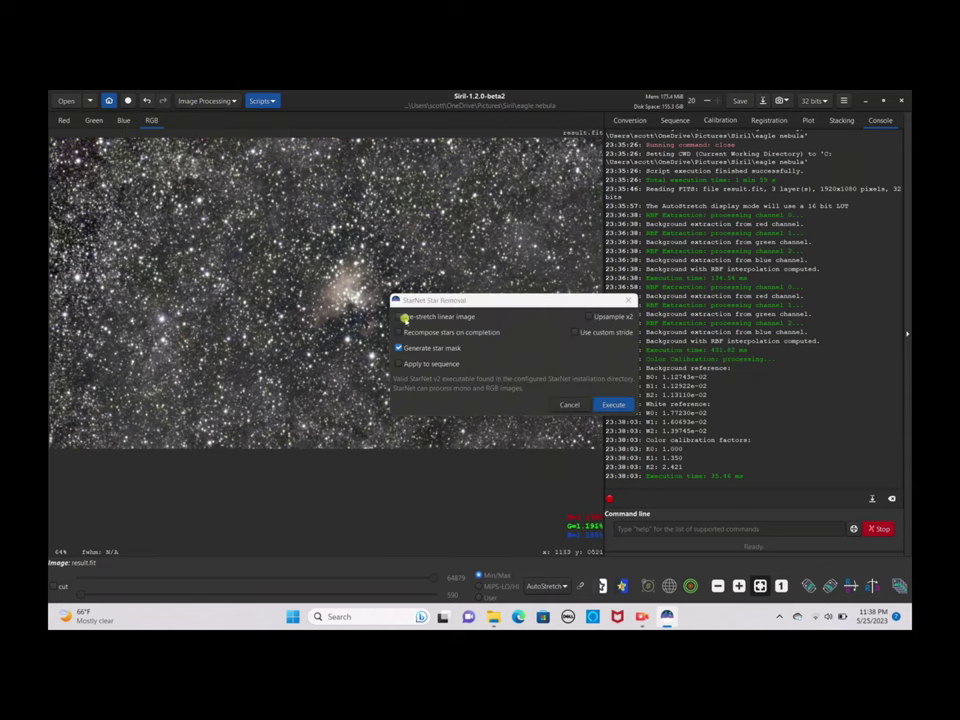
left_click(401, 316)
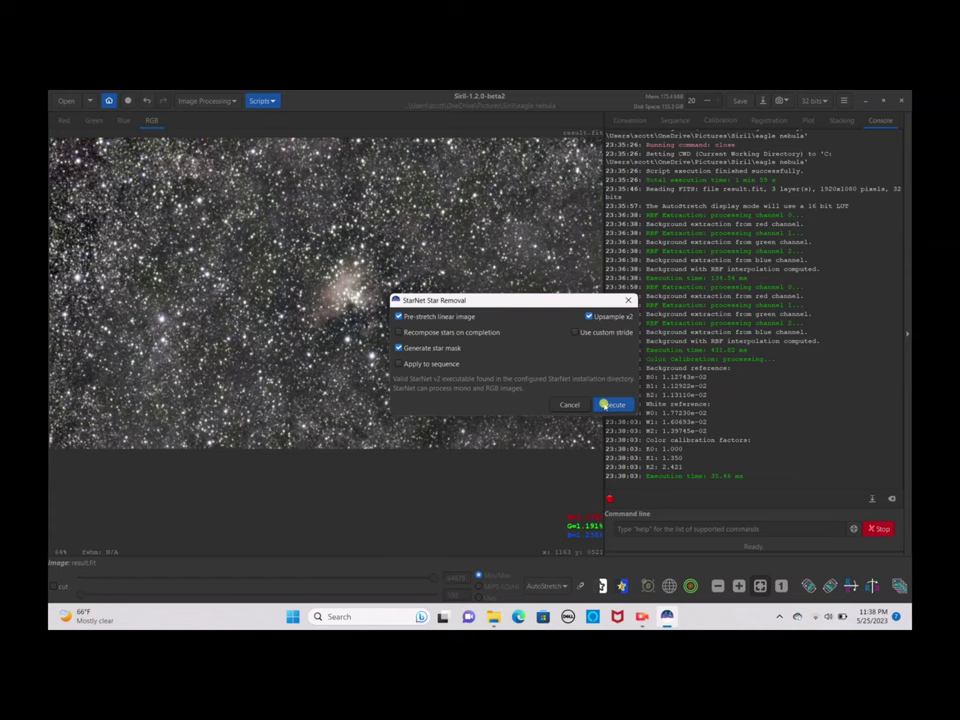
left_click(606, 403)
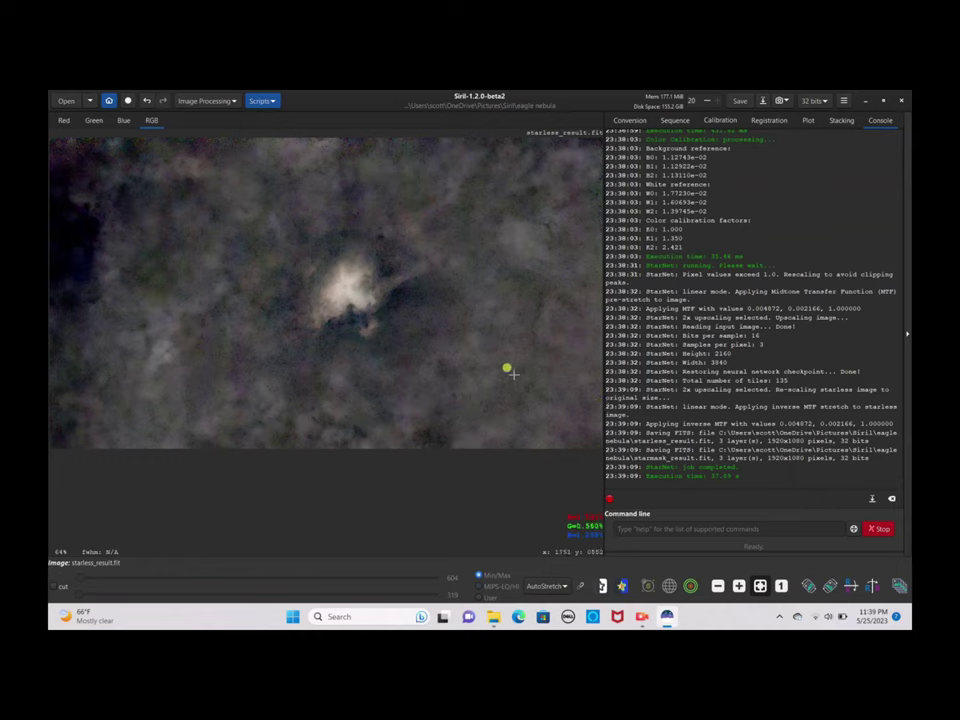
Switch the display mode of starless_result.fit from AutoStretch to Linear
left_click(545, 586)
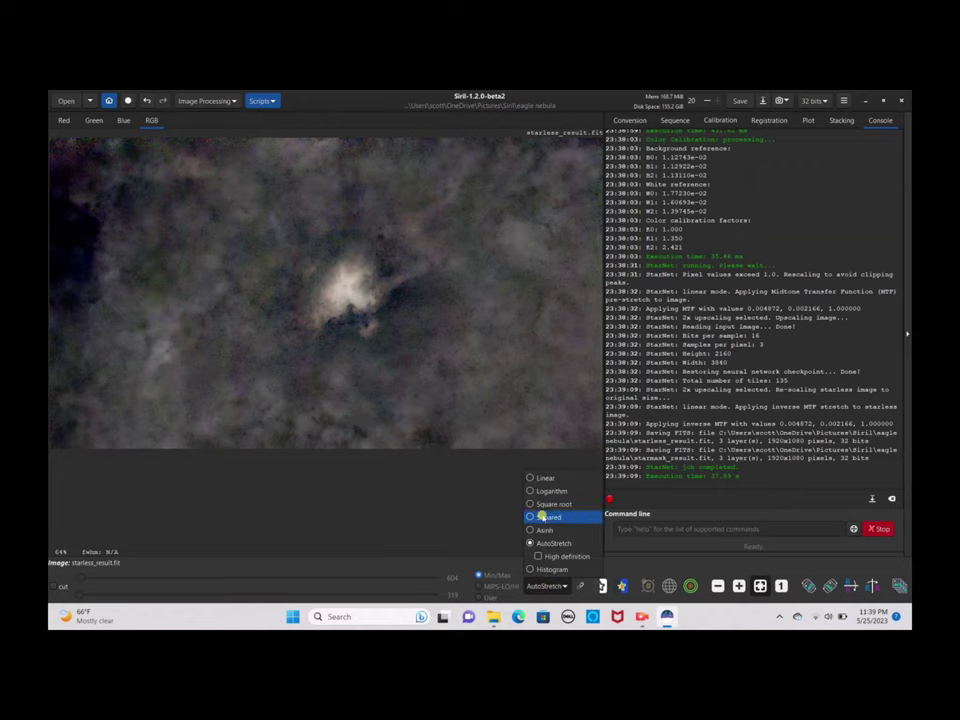
left_click(541, 480)
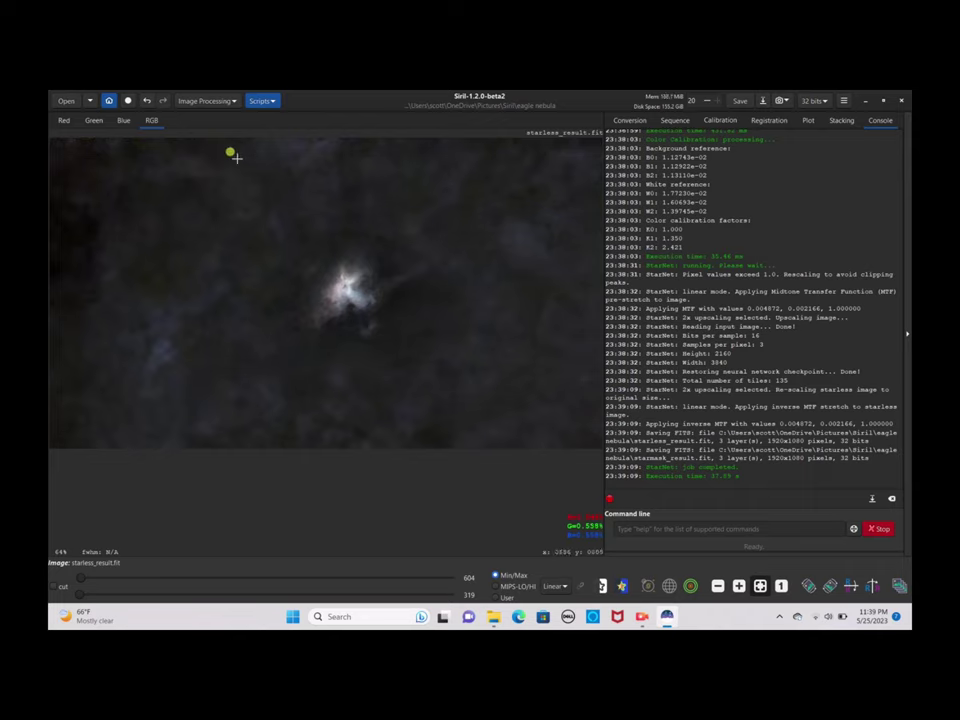
left_click(209, 102)
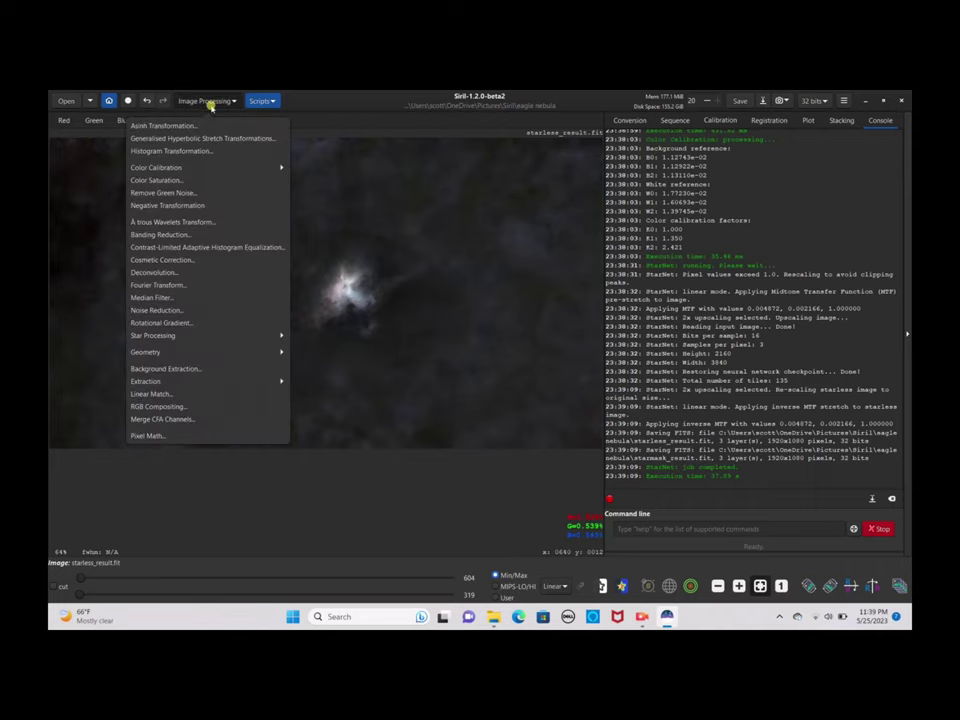
Neutralise the background using an area to the right of the nebula
left_click(210, 171)
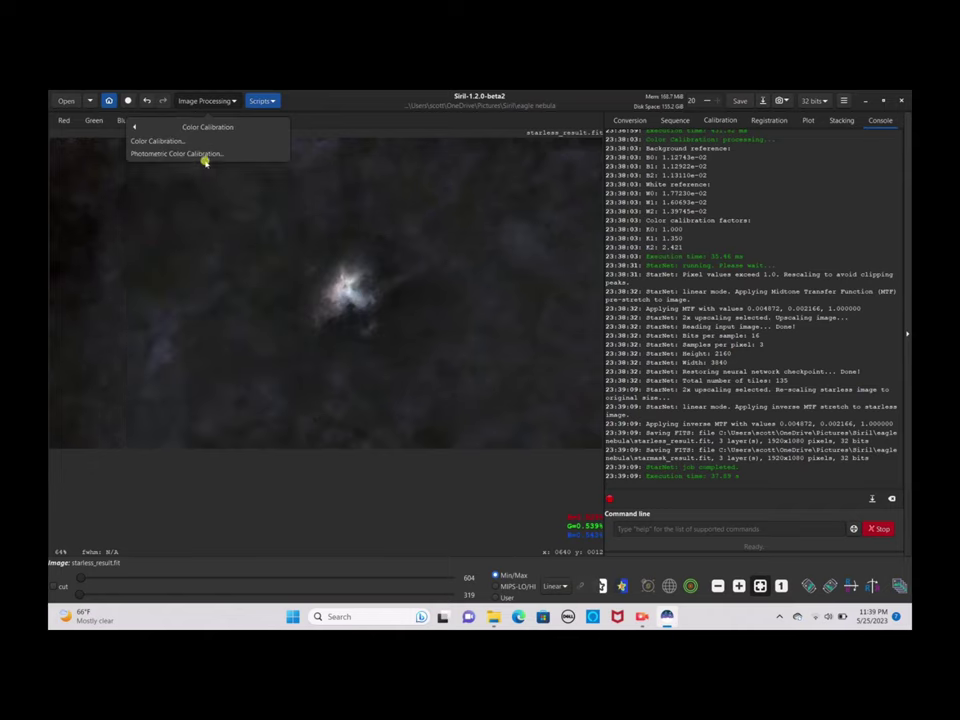
left_click(193, 143)
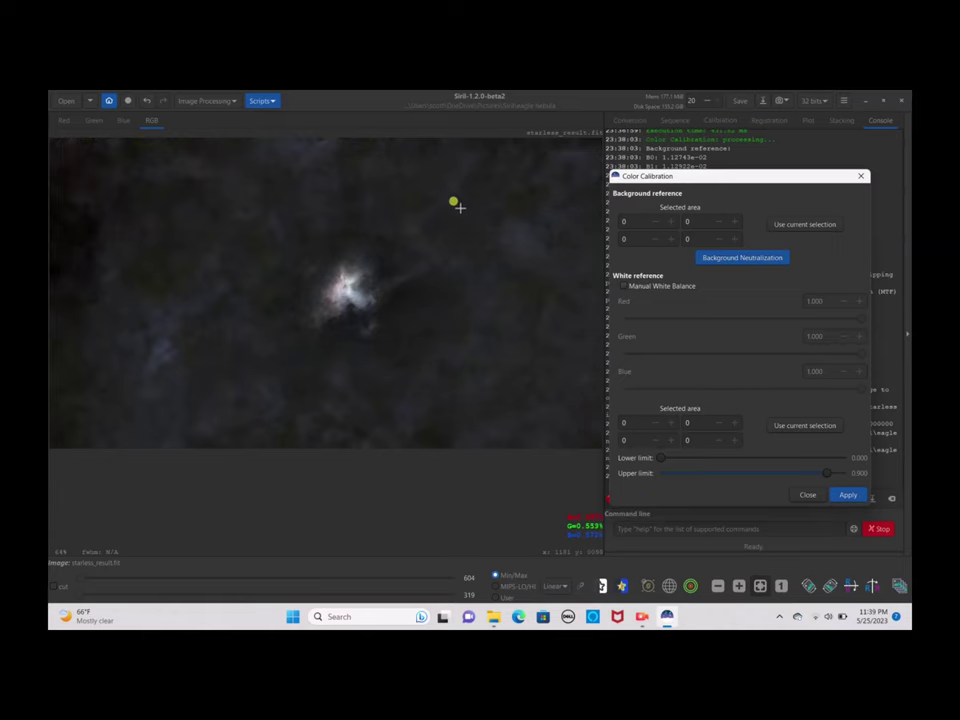
left_click_drag(458, 193, 579, 420)
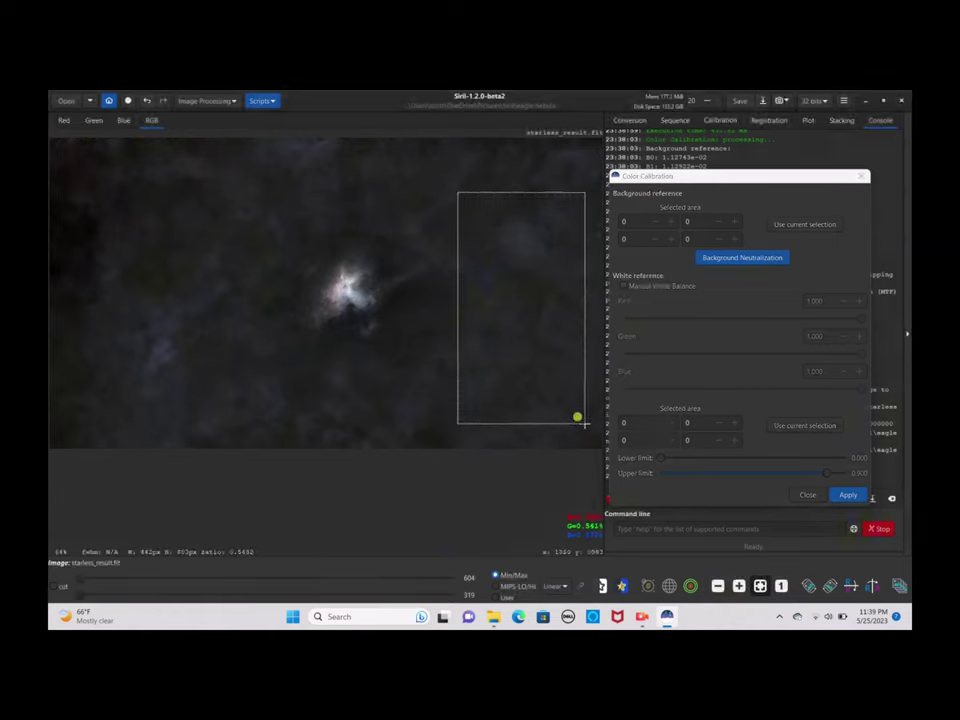
left_click(791, 222)
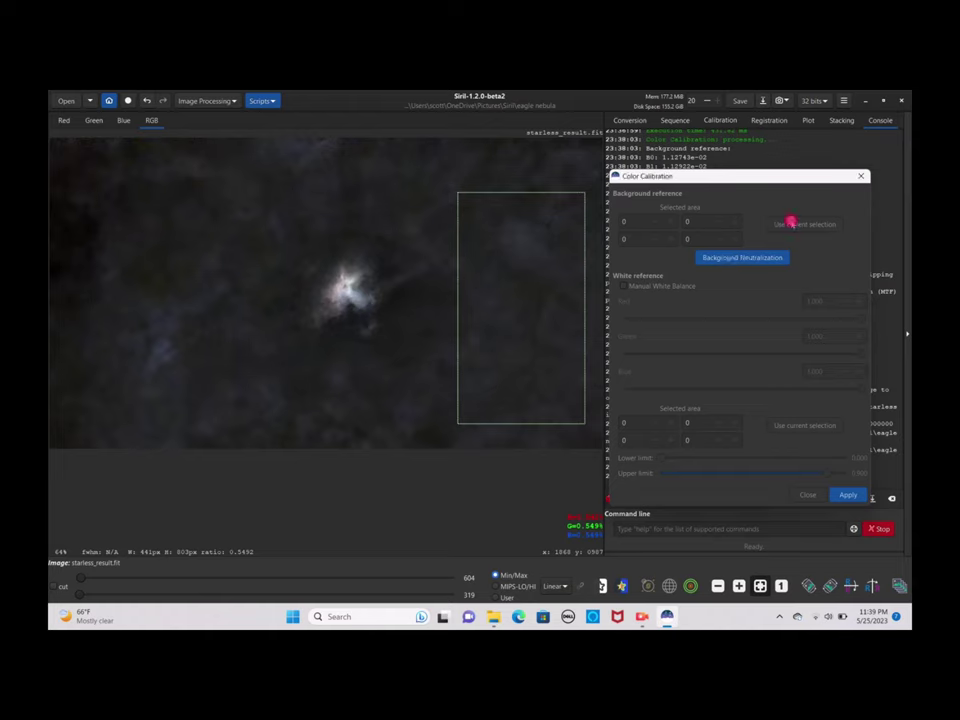
left_click(776, 259)
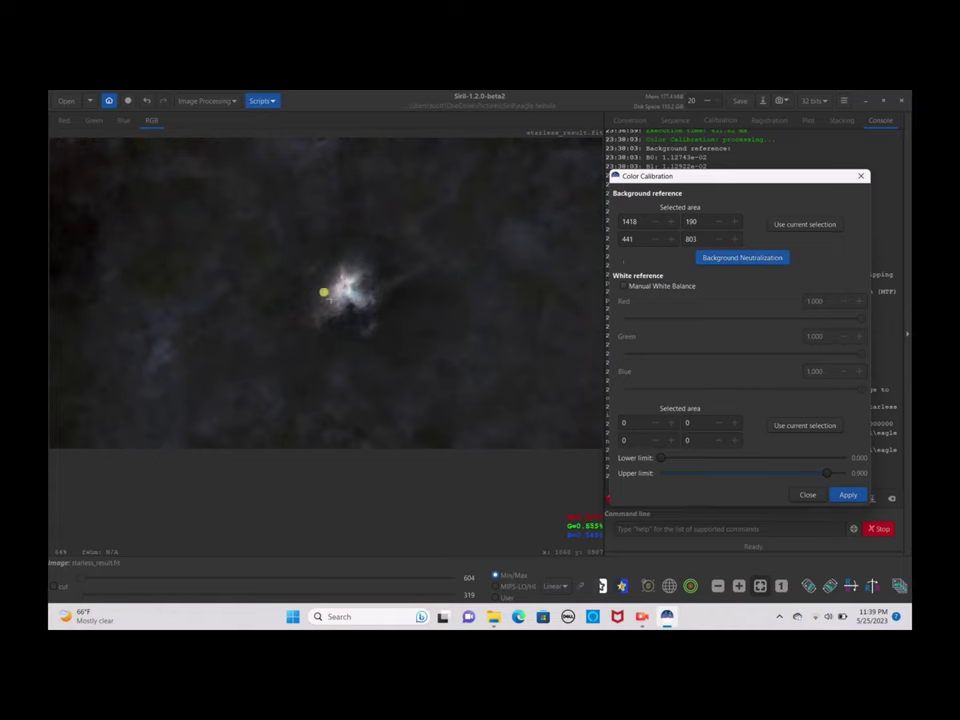
Use a small nebula-core area as white reference, giving factors 1.067, 1.056, 1.000, then close
left_click_drag(327, 277, 343, 291)
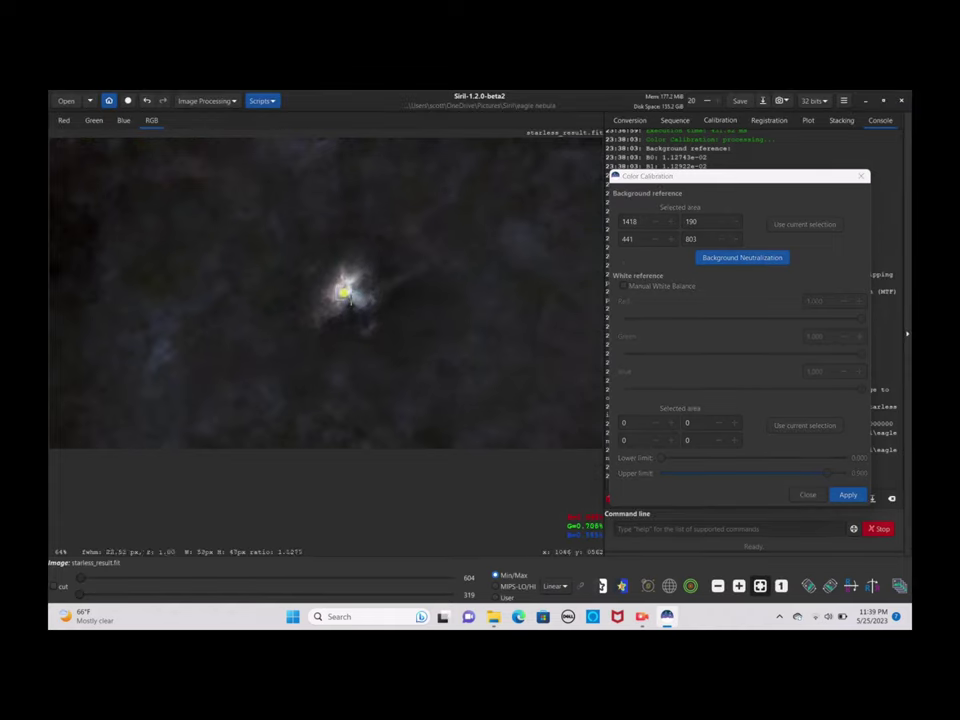
left_click(750, 405)
left_click(785, 424)
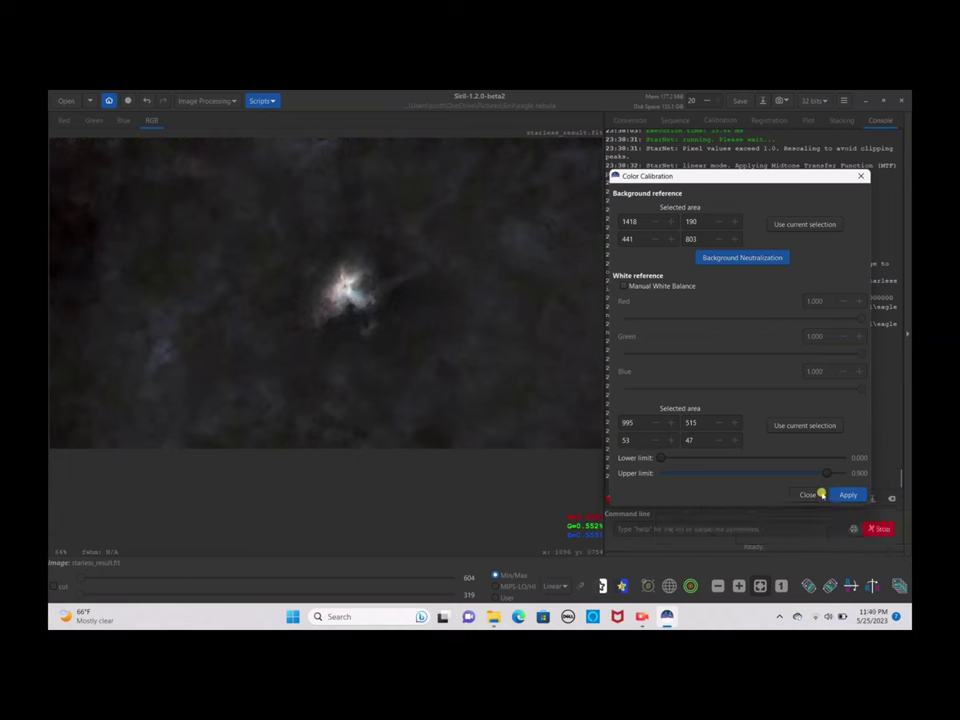
left_click(818, 494)
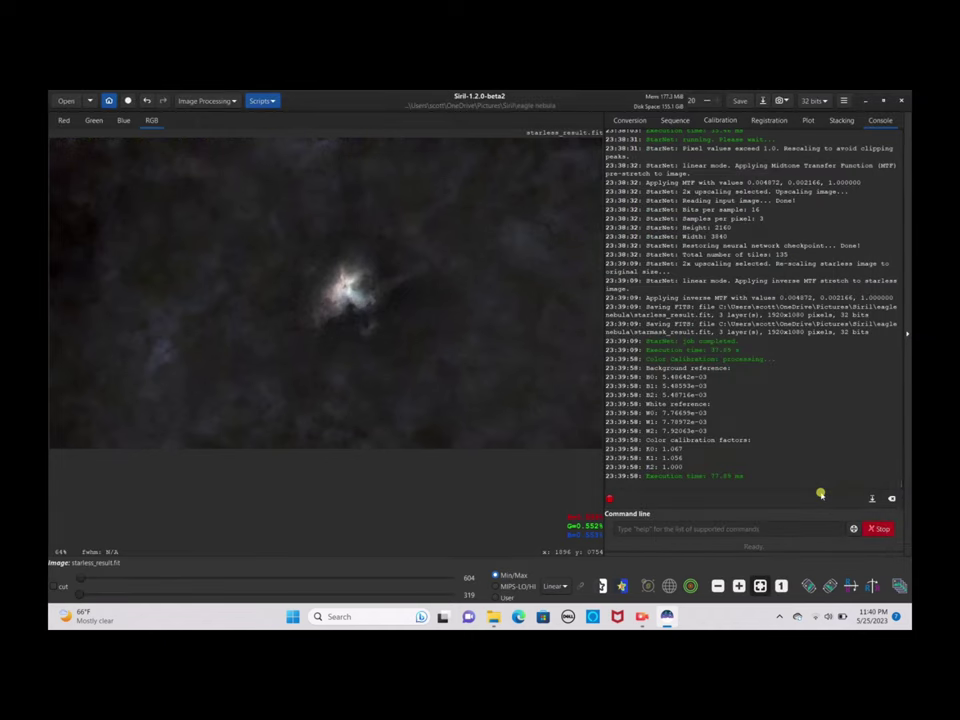
Set the hyperbolic stretch symmetry point at the histogram peak and trial stretch factors
left_click(224, 101)
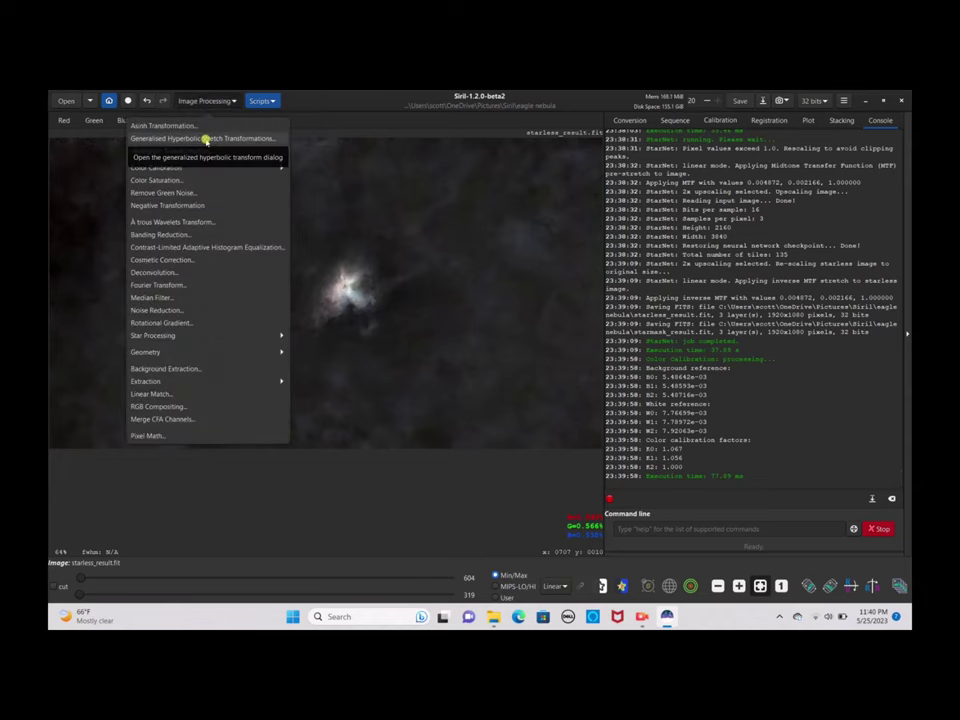
left_click(205, 140)
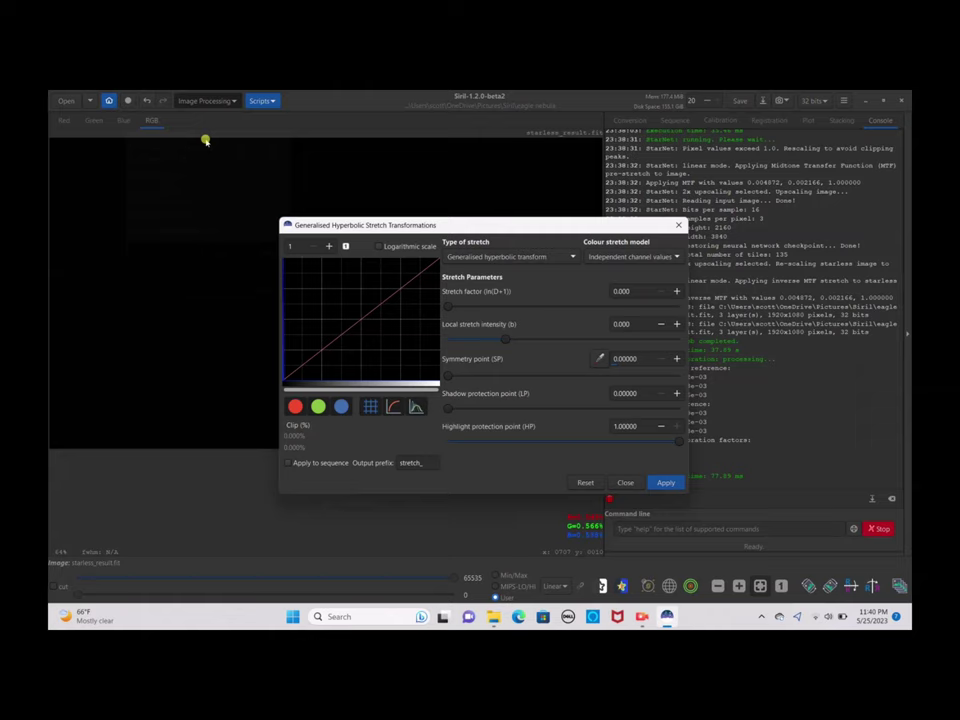
left_click(295, 241)
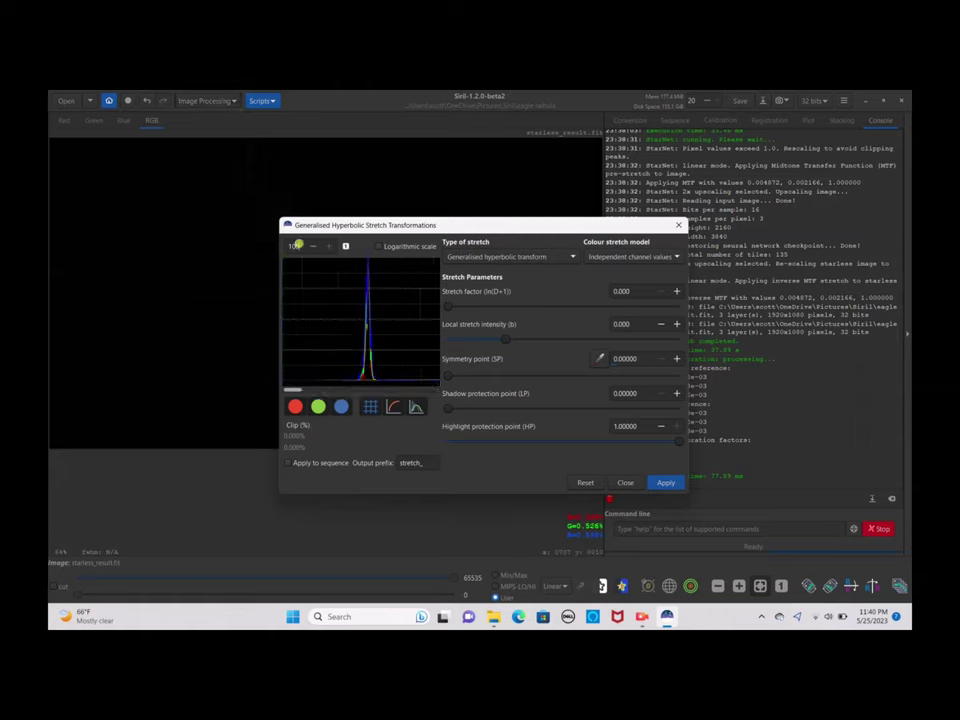
left_click(365, 318)
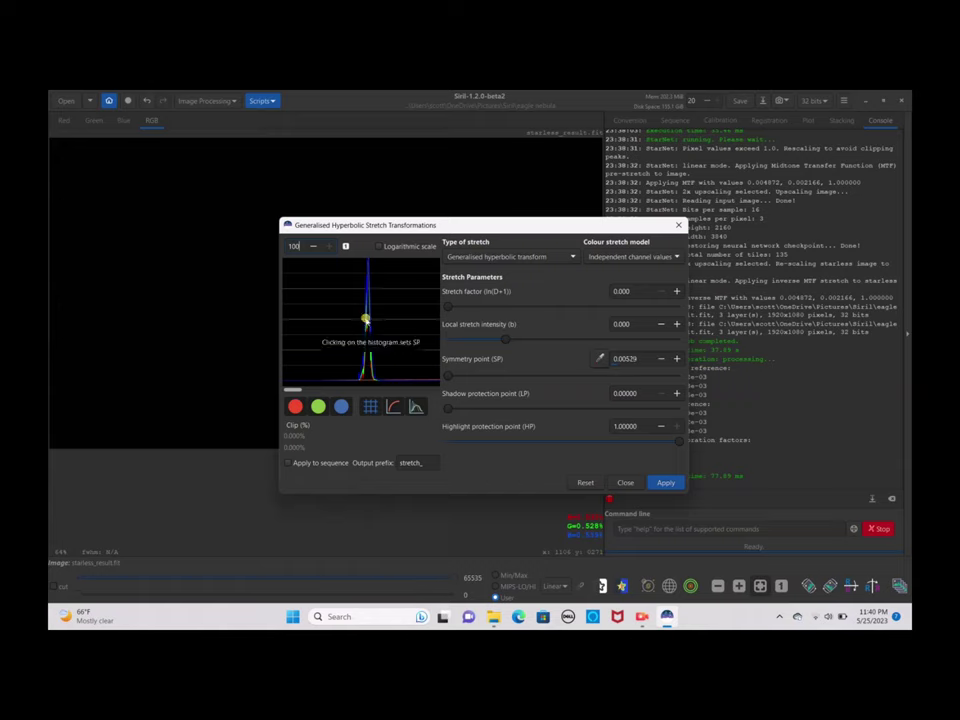
left_click_drag(450, 308, 483, 311)
left_click_drag(483, 228, 663, 191)
left_click_drag(663, 270, 734, 270)
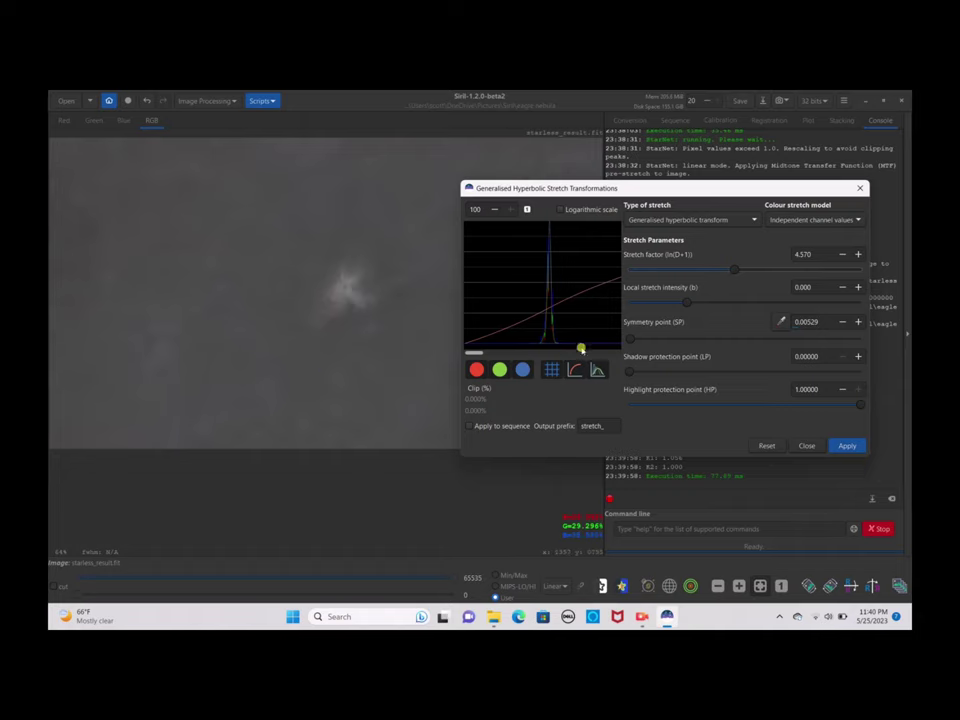
left_click_drag(731, 271, 597, 282)
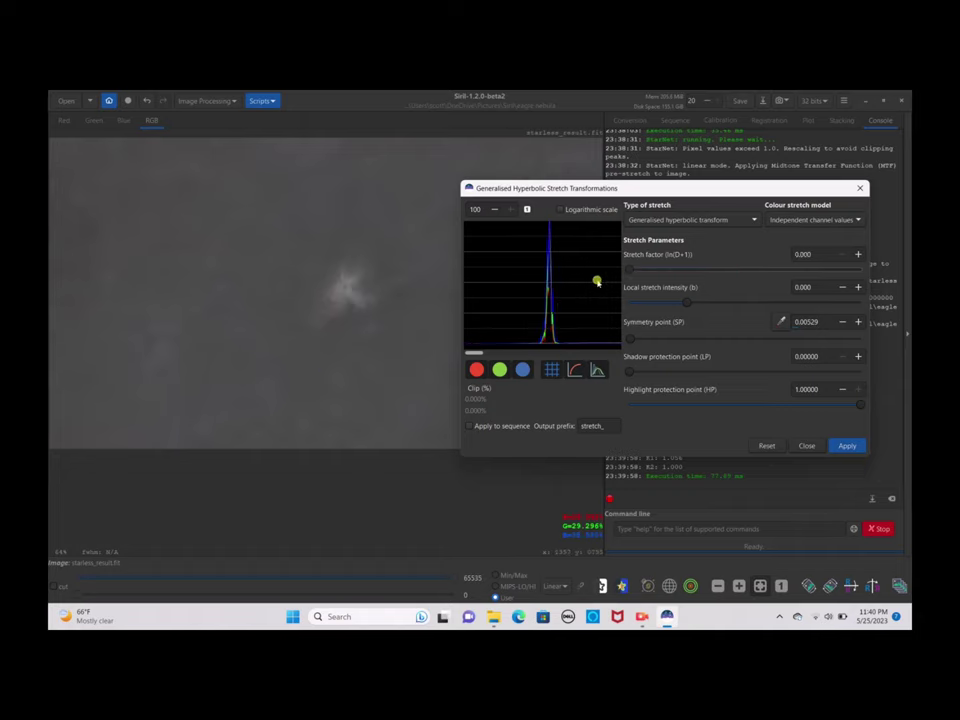
Apply a stretch factor of 6.013 with symmetry point 0.00914, then close the dialog
left_click_drag(574, 344, 603, 343)
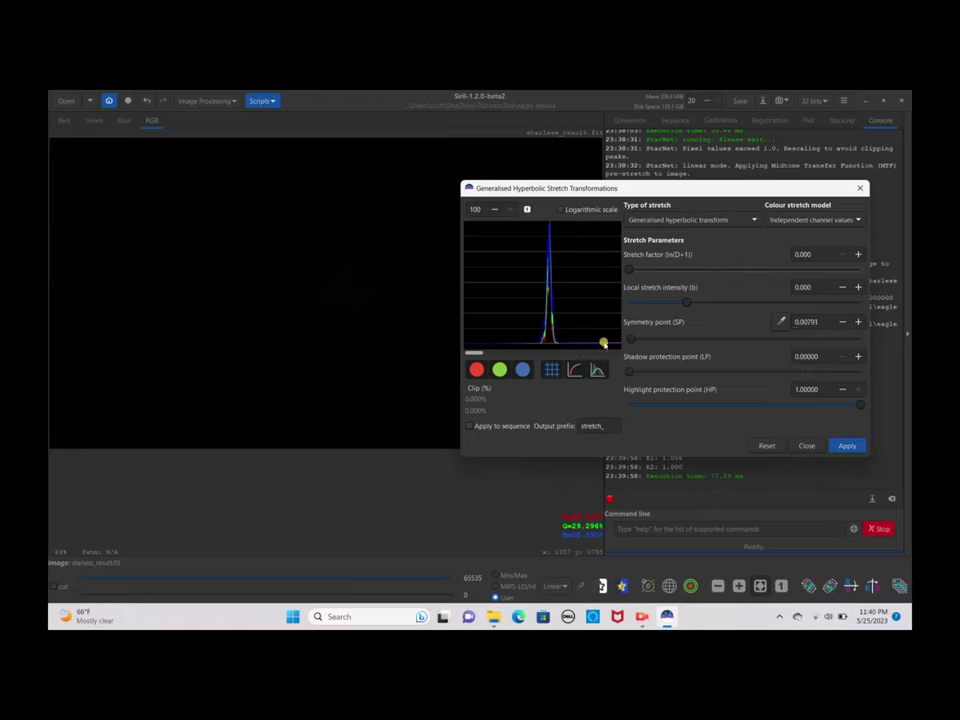
left_click(603, 343)
left_click_drag(691, 266, 785, 266)
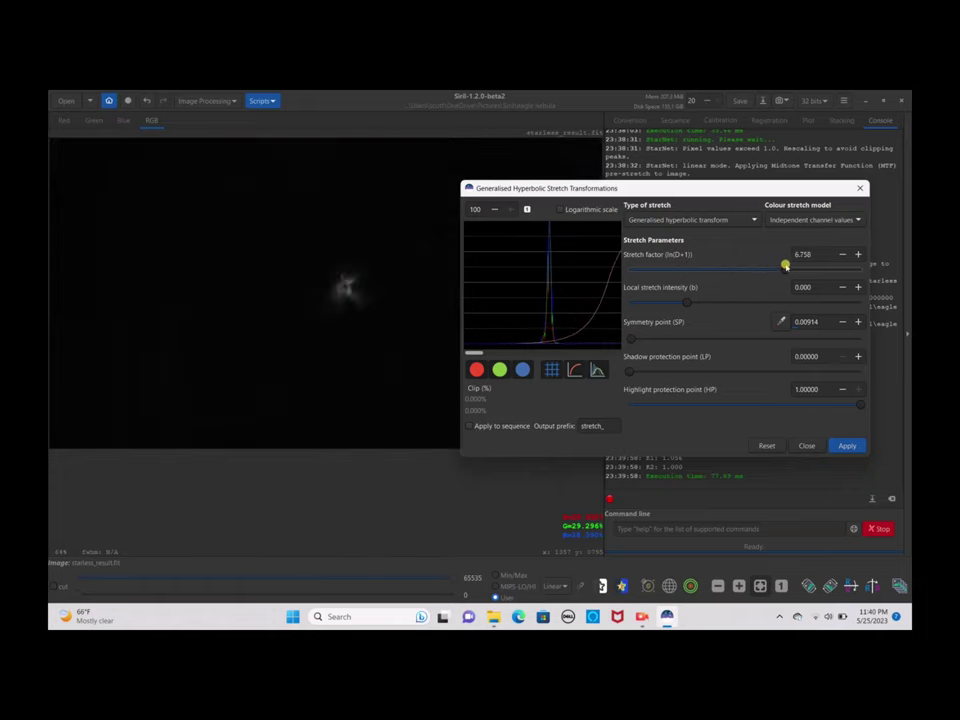
left_click_drag(776, 270, 763, 270)
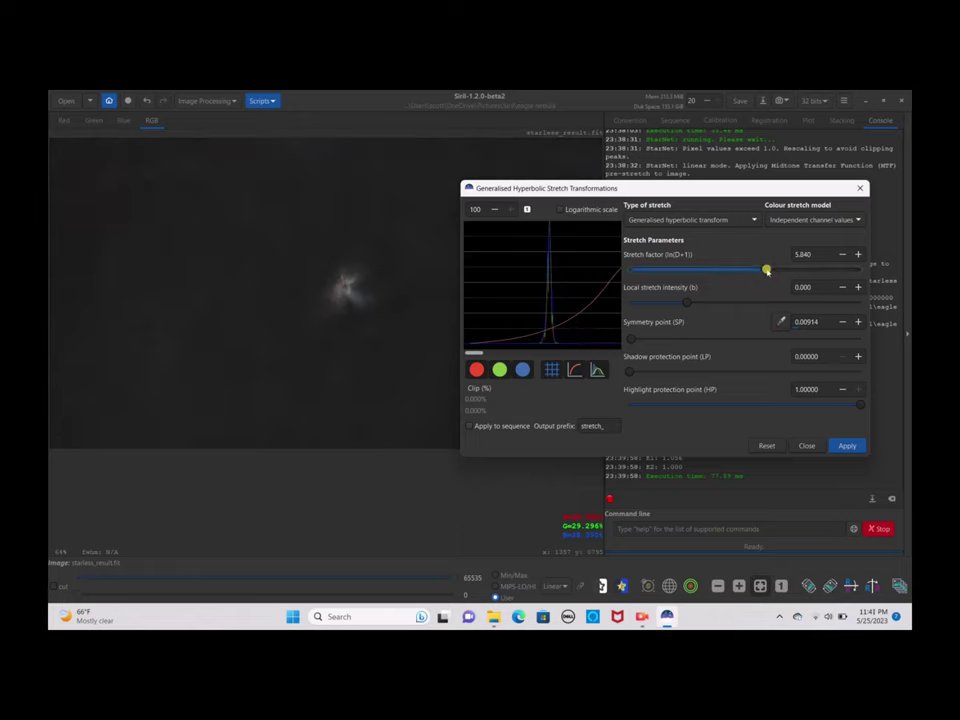
left_click_drag(767, 270, 768, 271)
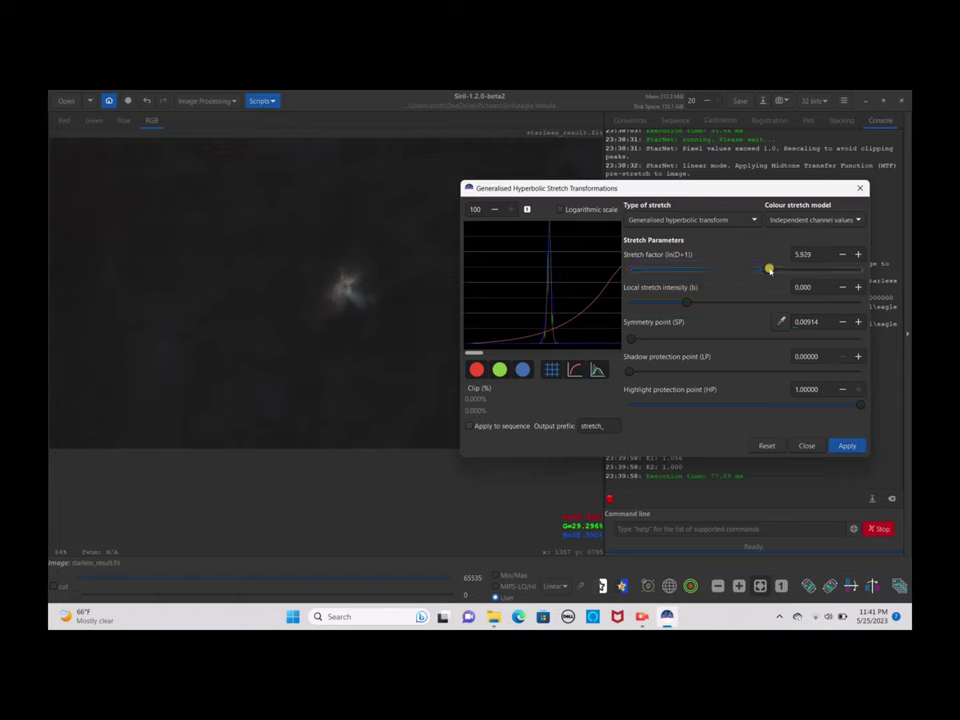
left_click_drag(768, 270, 771, 269)
left_click(846, 446)
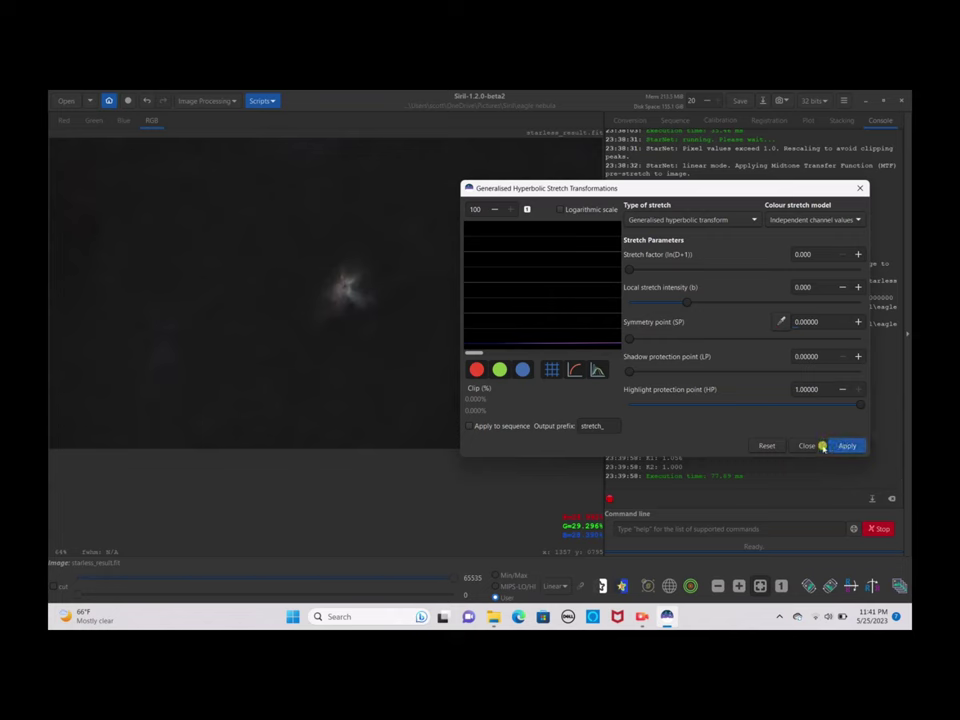
left_click(807, 446)
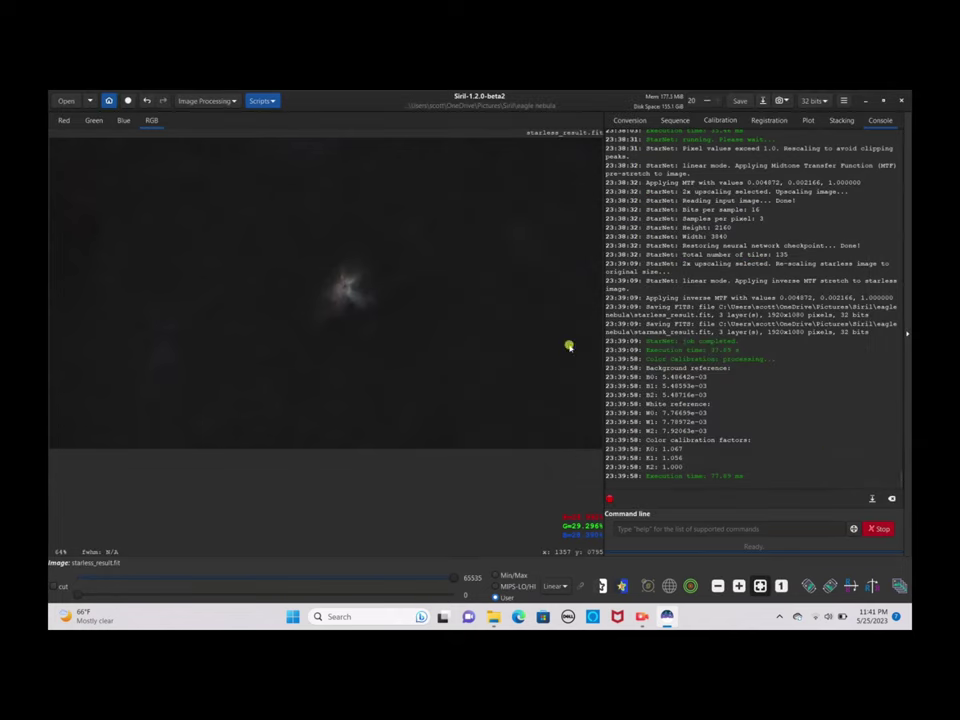
Raise the Histogram Transformation shadows level to 0.028061 to darken the background
left_click(220, 101)
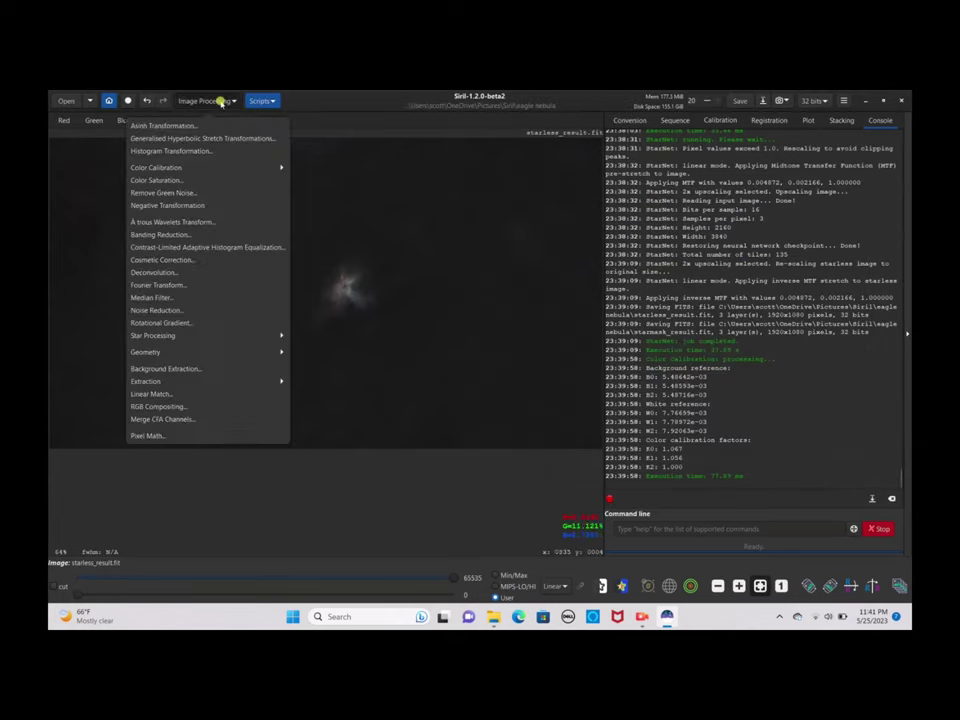
left_click(196, 150)
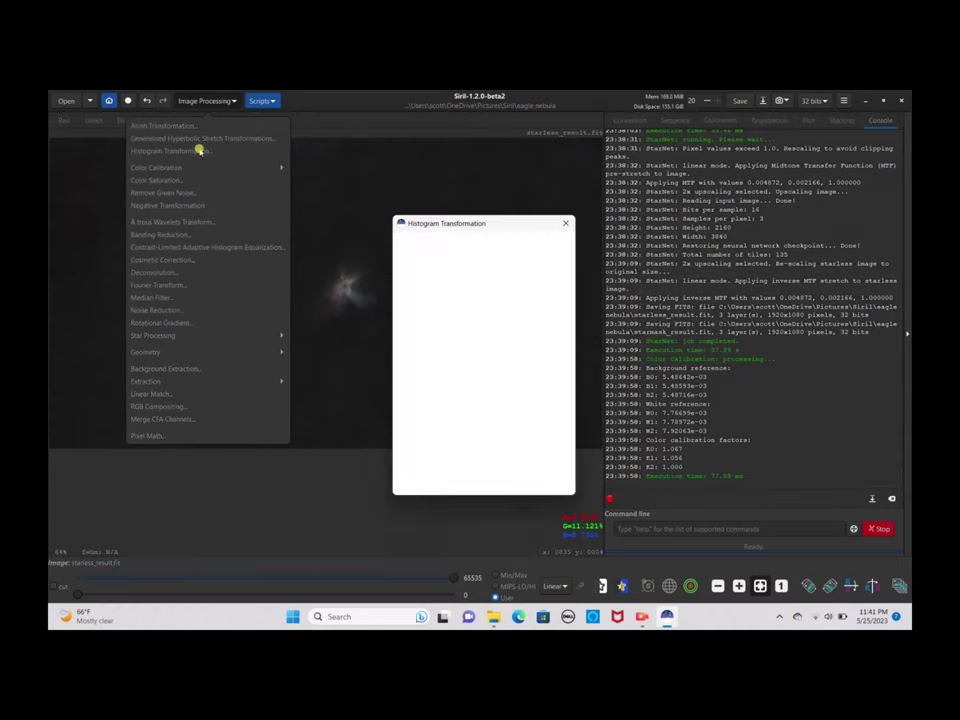
mouse_move(395, 381)
left_mouse_down()
mouse_move(439, 377)
mouse_move(386, 366)
left_mouse_up()
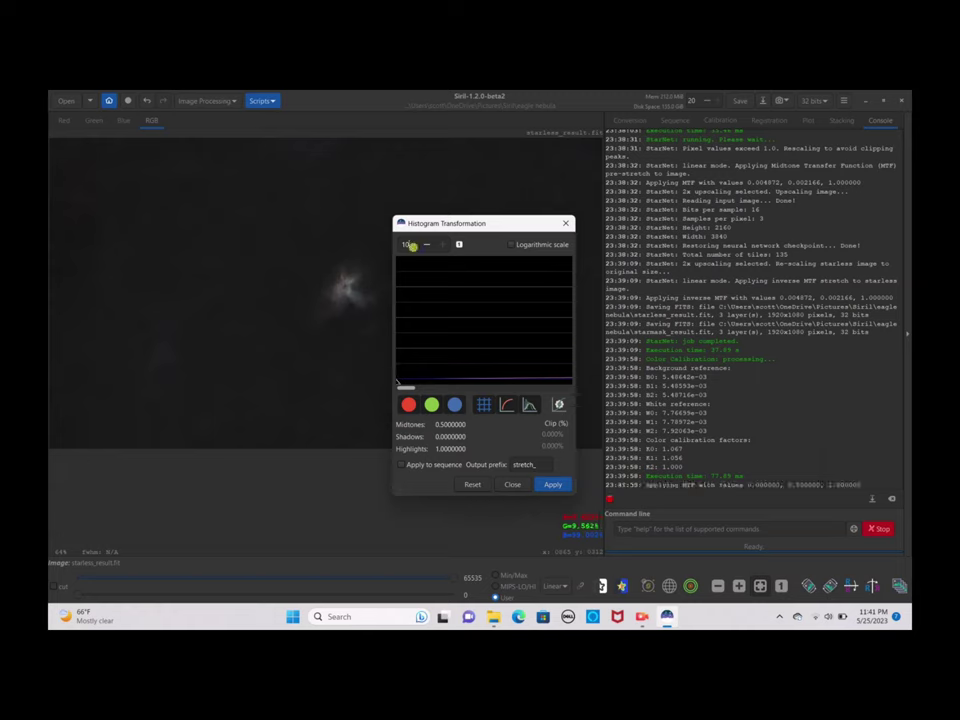
left_click(413, 246)
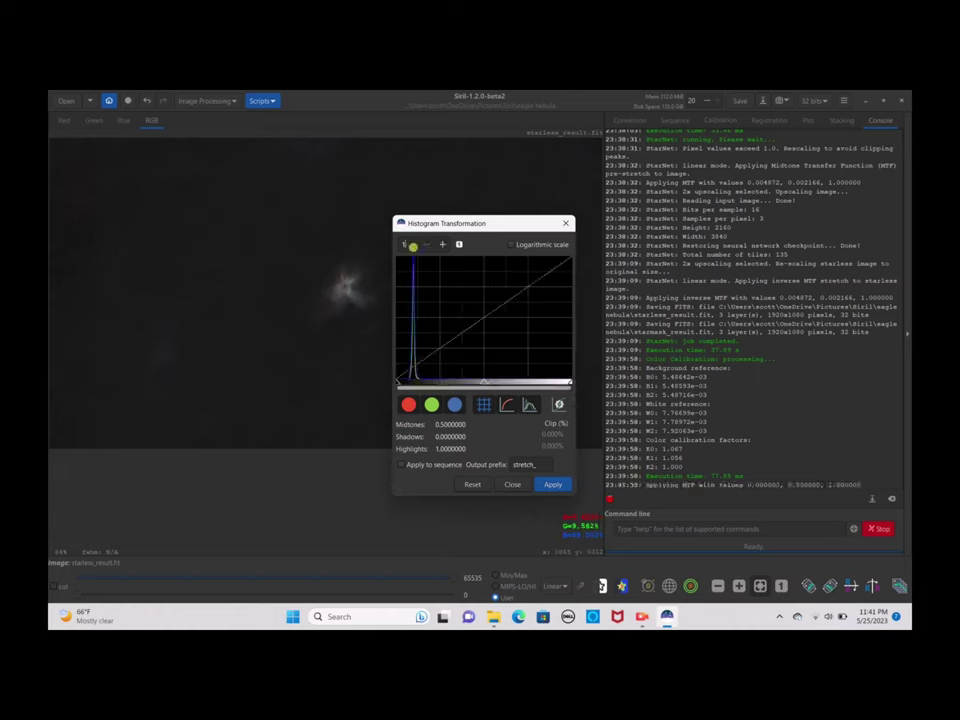
left_click(397, 381)
left_click_drag(397, 381, 401, 383)
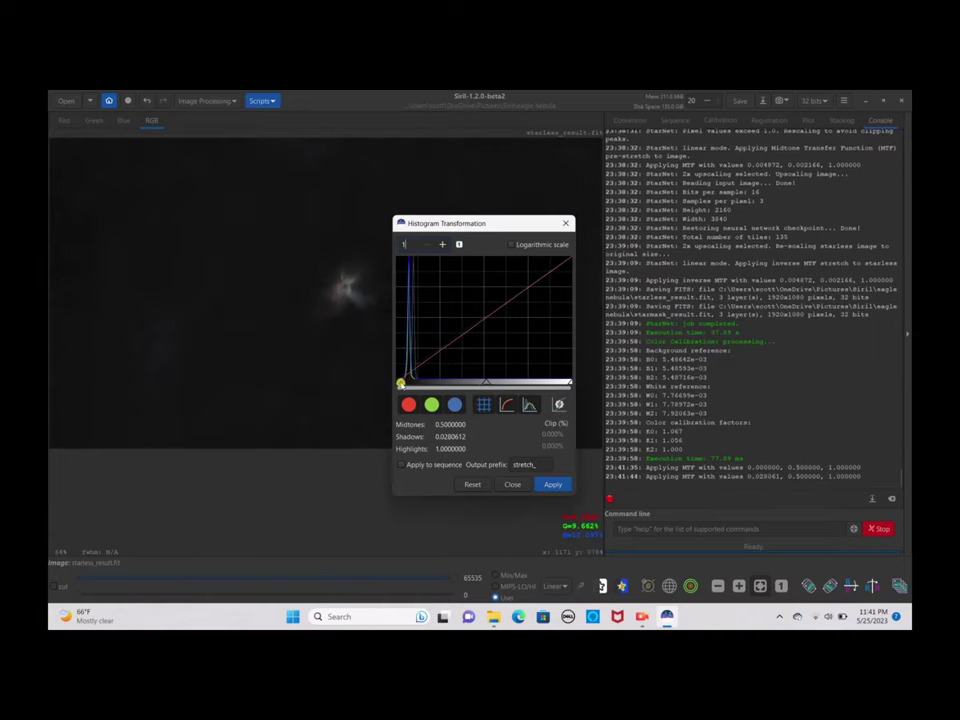
Set midtones to 0.422572, apply the histogram stretch and close the tool
left_click(485, 382)
left_click_drag(485, 382, 461, 382)
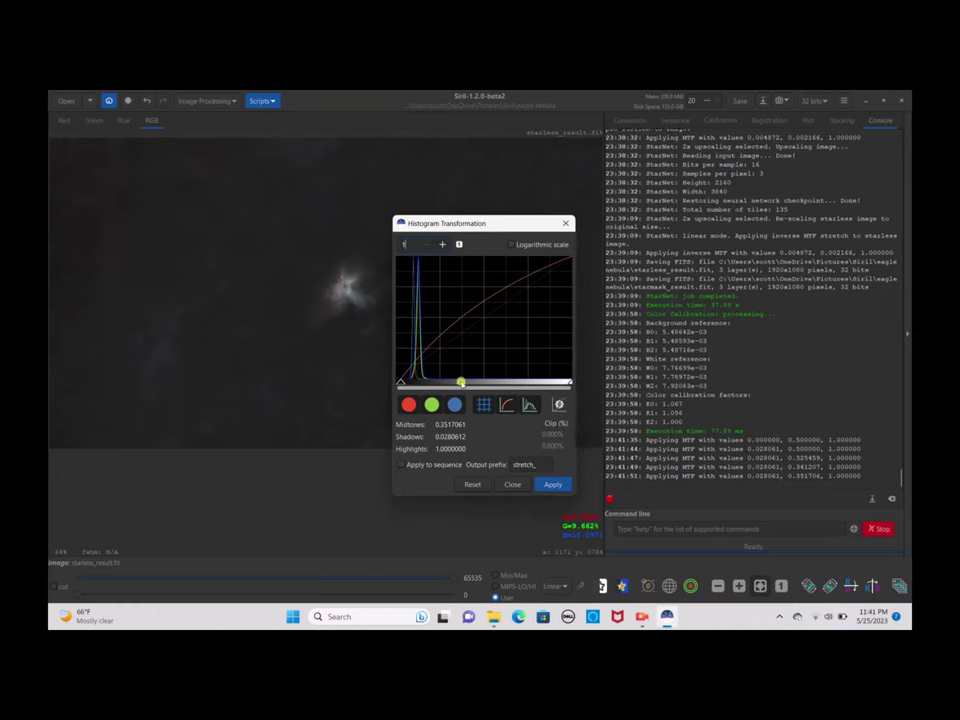
mouse_move(565, 381)
left_mouse_down()
mouse_move(549, 382)
mouse_move(578, 381)
left_mouse_up()
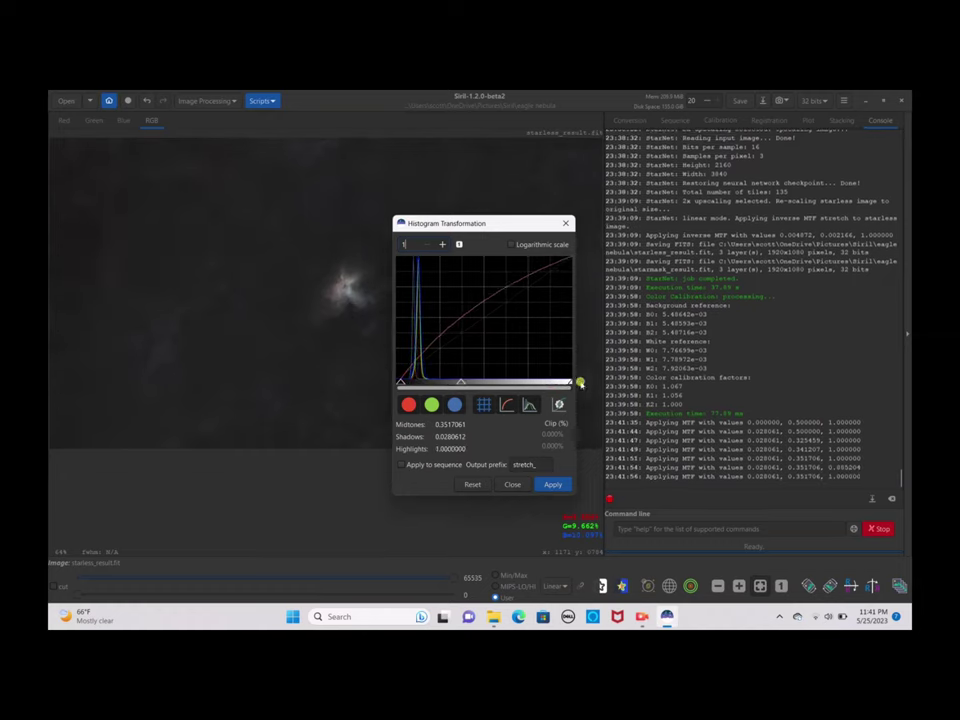
left_click(461, 382)
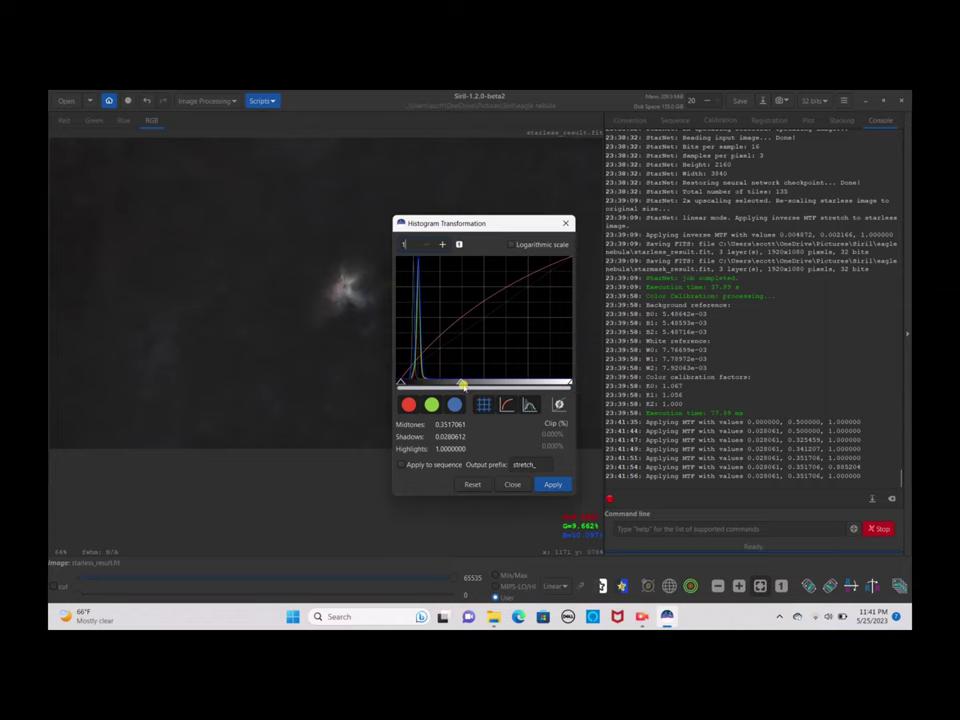
left_click_drag(460, 381, 472, 382)
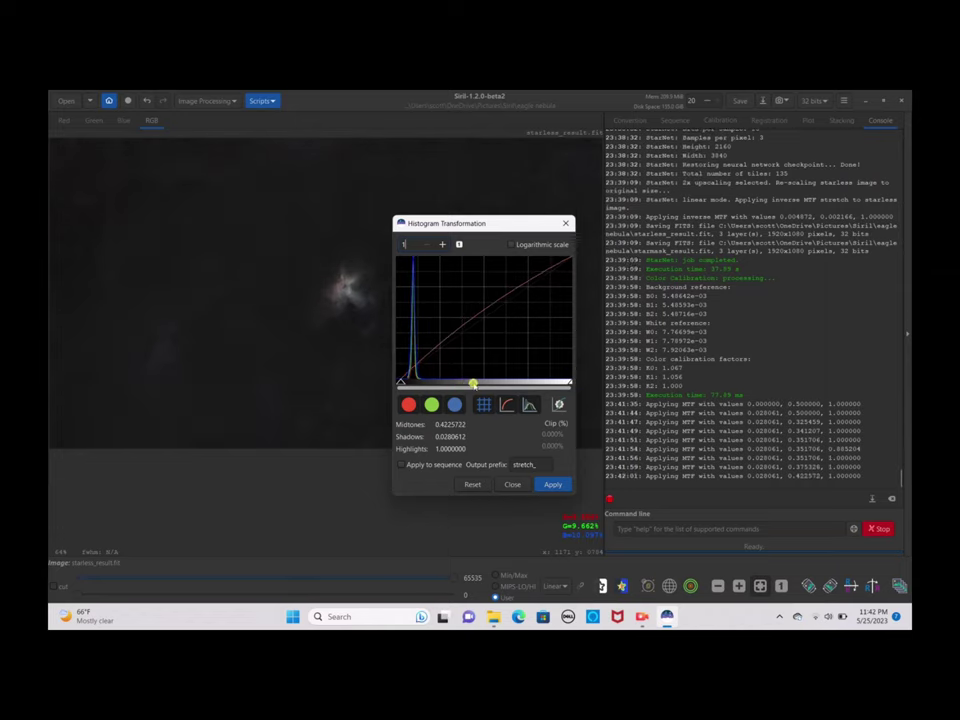
left_click(553, 486)
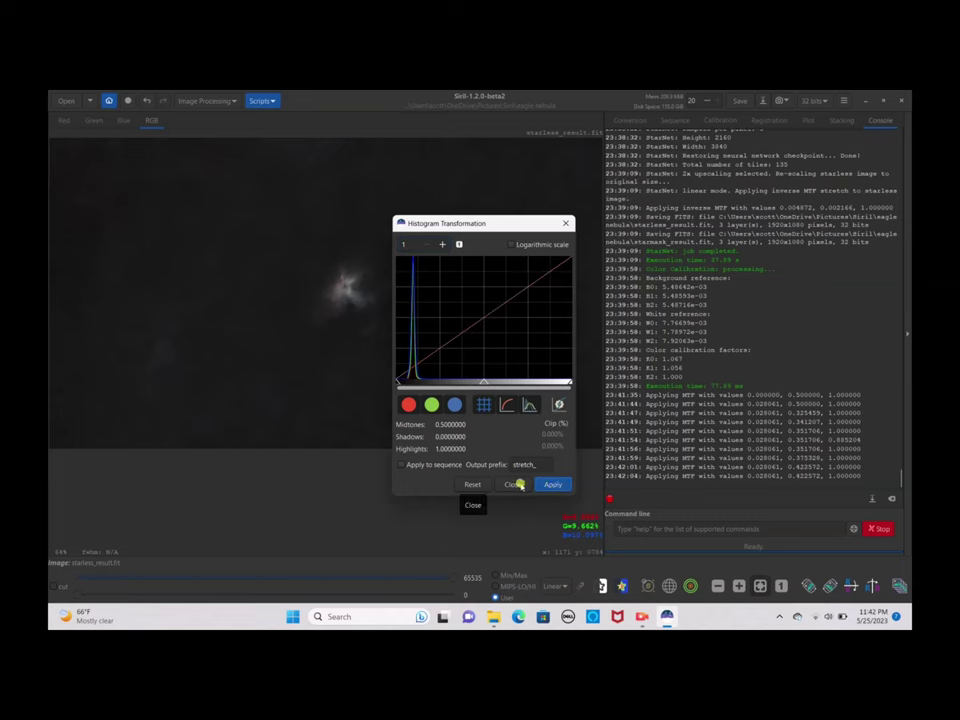
left_click(516, 485)
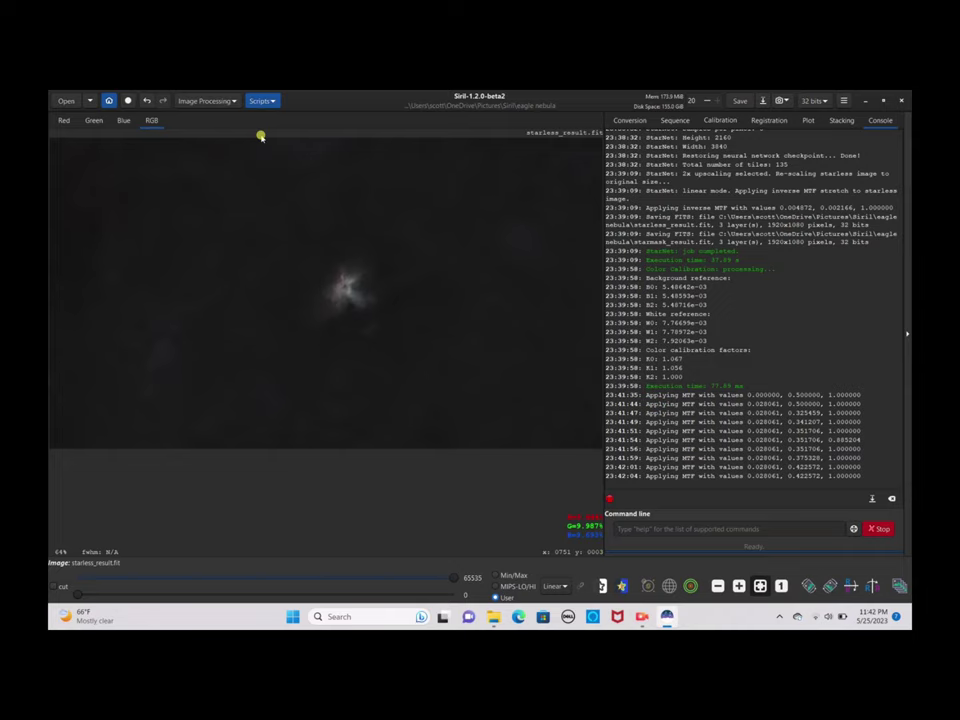
Apply colour saturation amount 0.64 with background factor 2.00 and save starless_result.fit as FITS
left_click(217, 100)
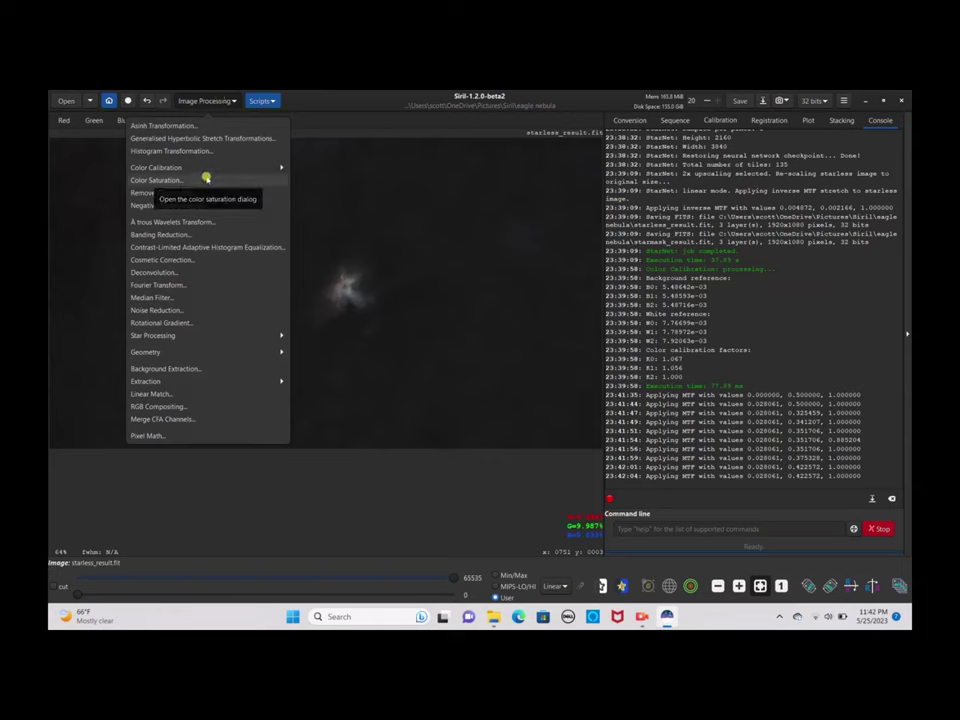
left_click(205, 178)
left_click_drag(488, 380, 570, 382)
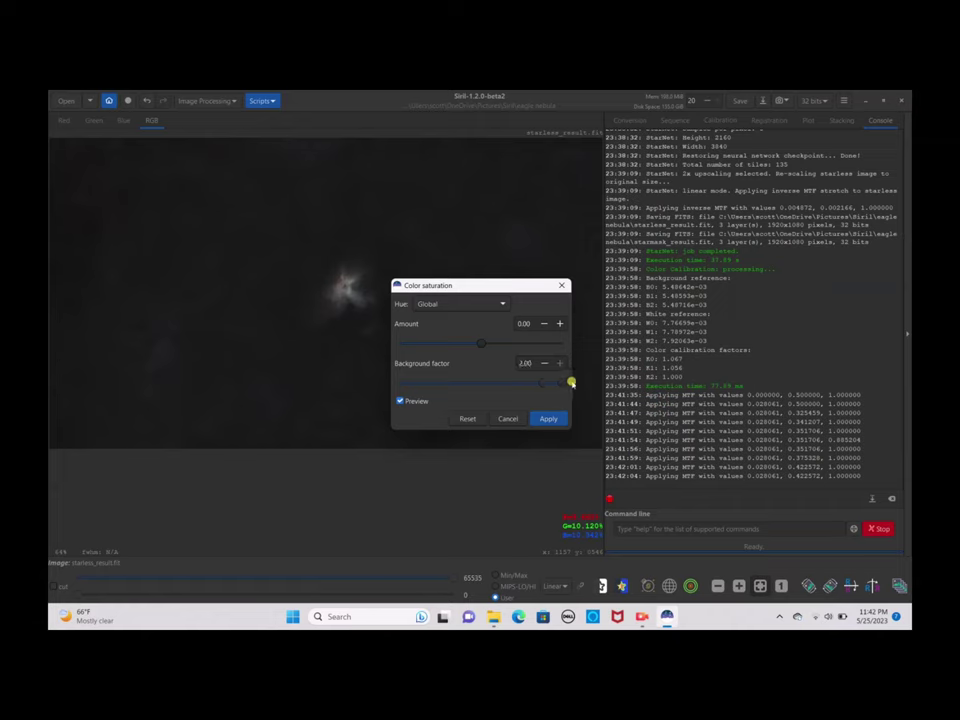
left_click_drag(506, 341, 531, 346)
left_click(545, 340)
left_click_drag(546, 341, 532, 343)
left_click(553, 419)
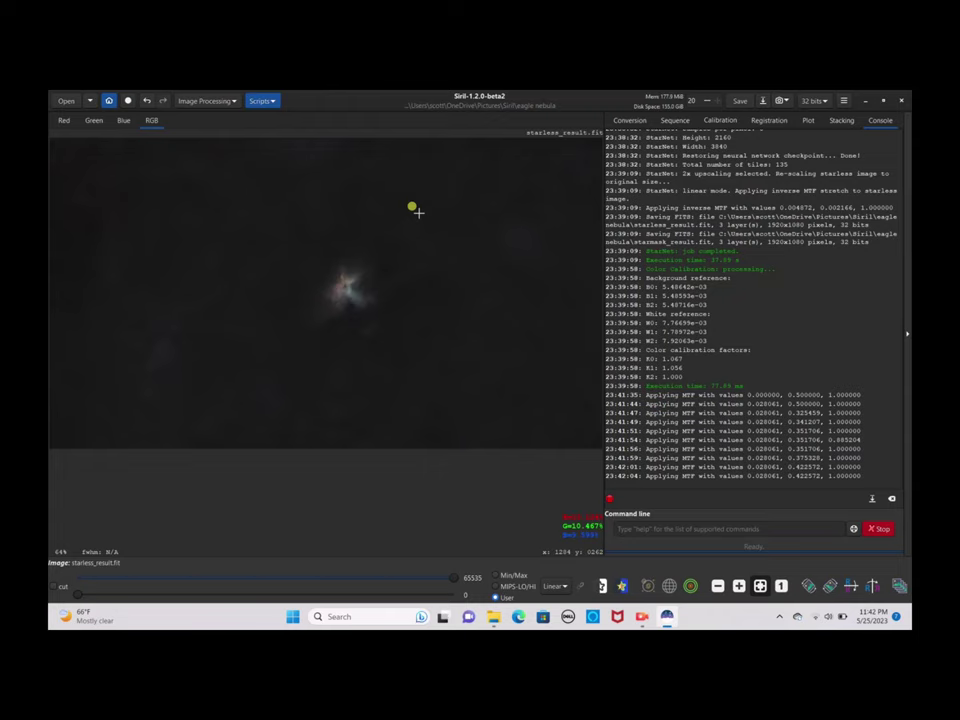
left_click(743, 101)
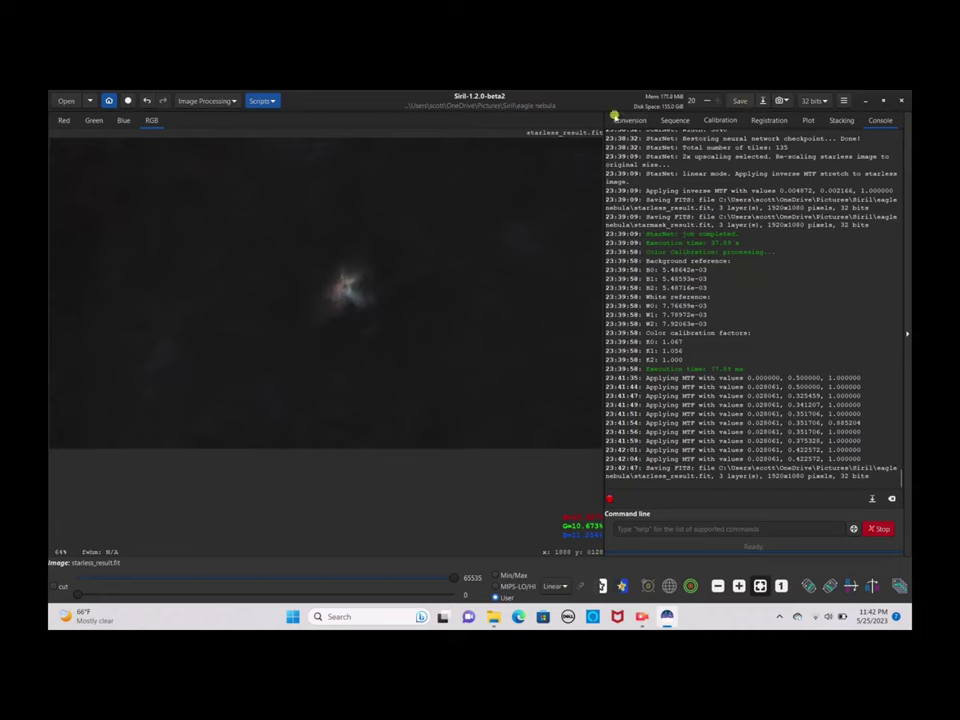
Load starless_result.fit as the background image in Star Recomposition
left_click(233, 101)
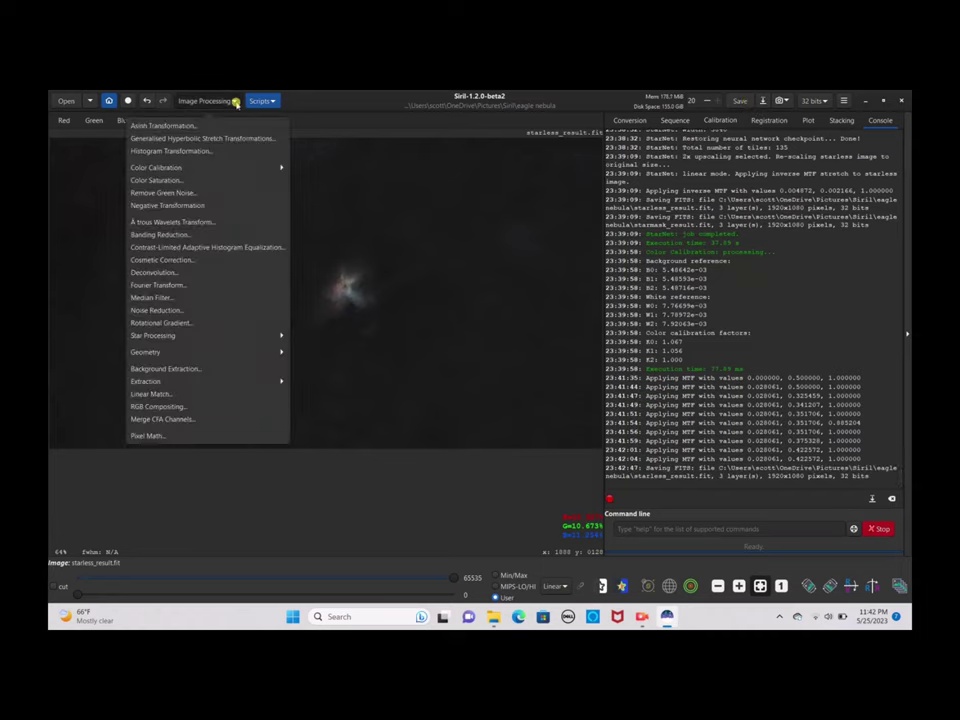
left_click(156, 337)
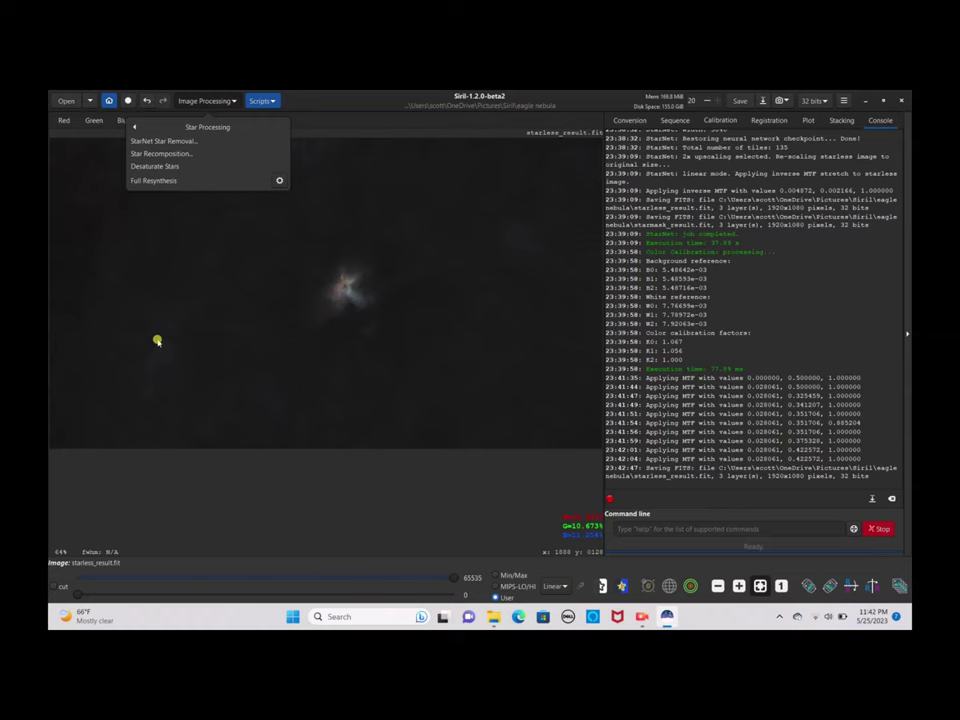
left_click(170, 154)
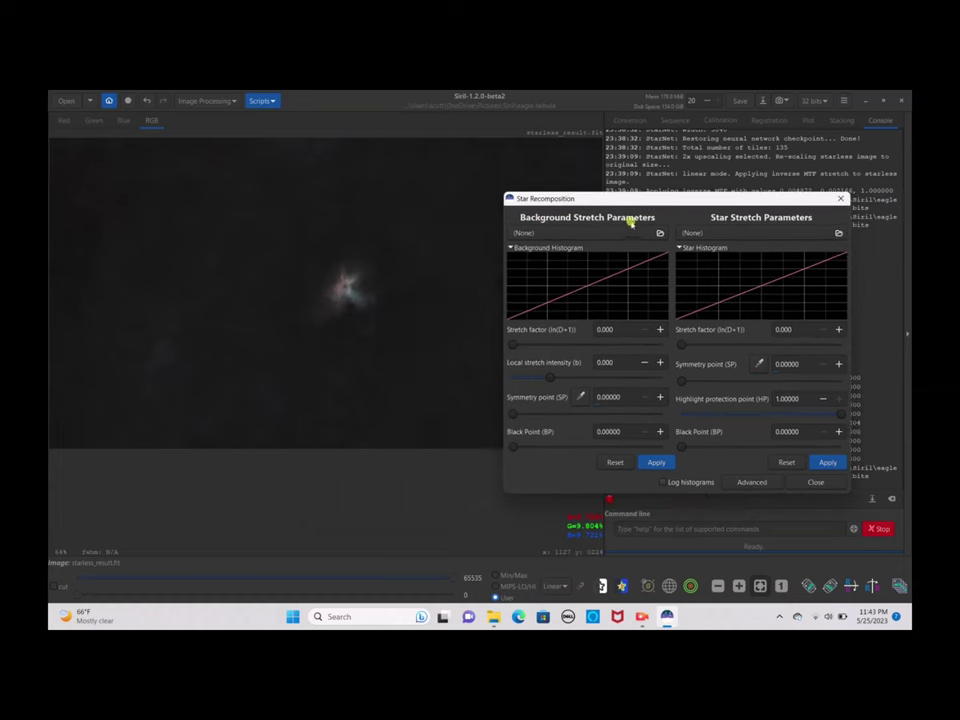
left_click(622, 233)
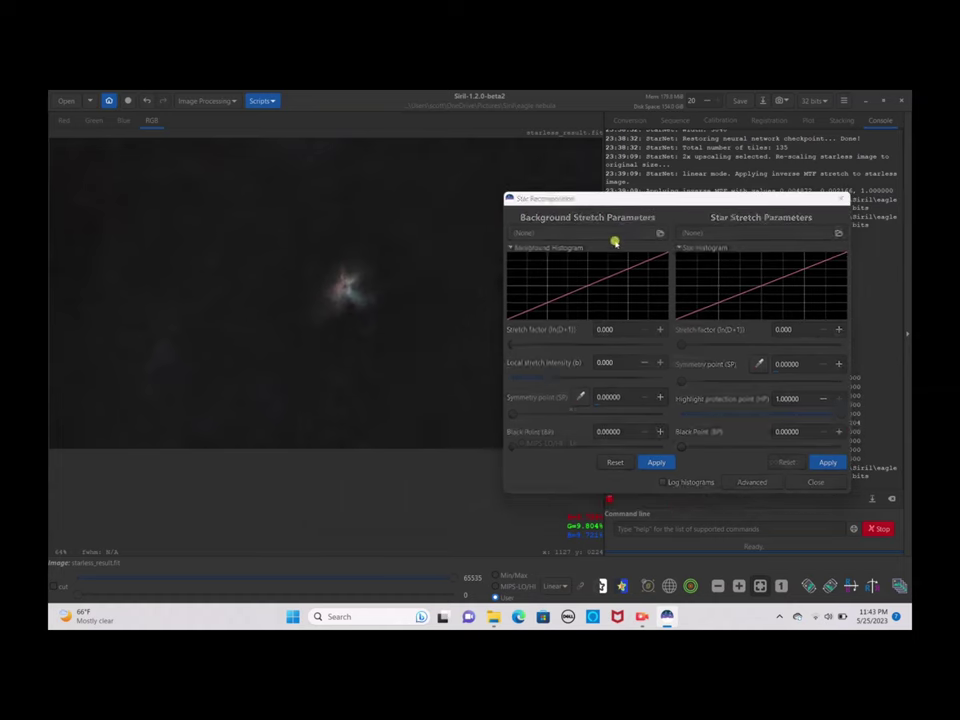
left_click(612, 350)
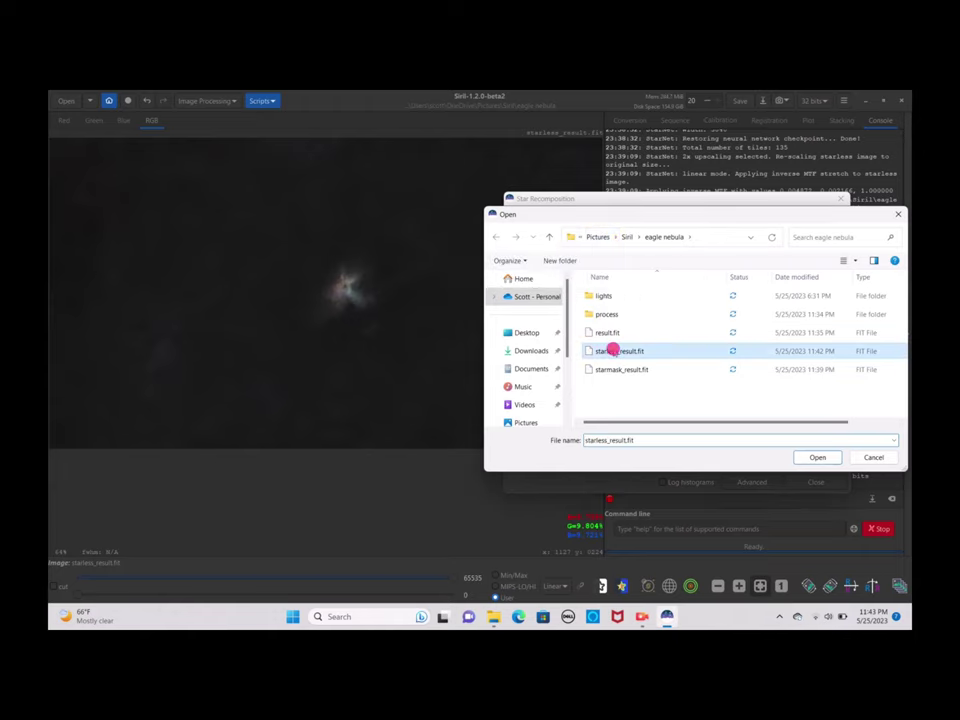
left_click(803, 457)
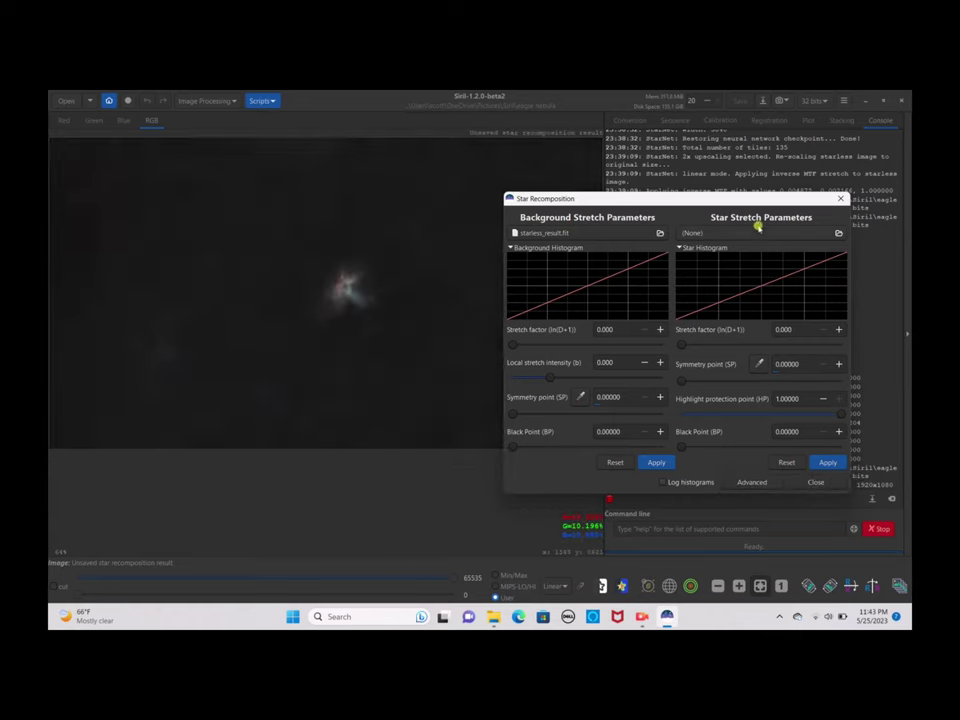
Load starmask_result.fit as the star image
left_click(755, 231)
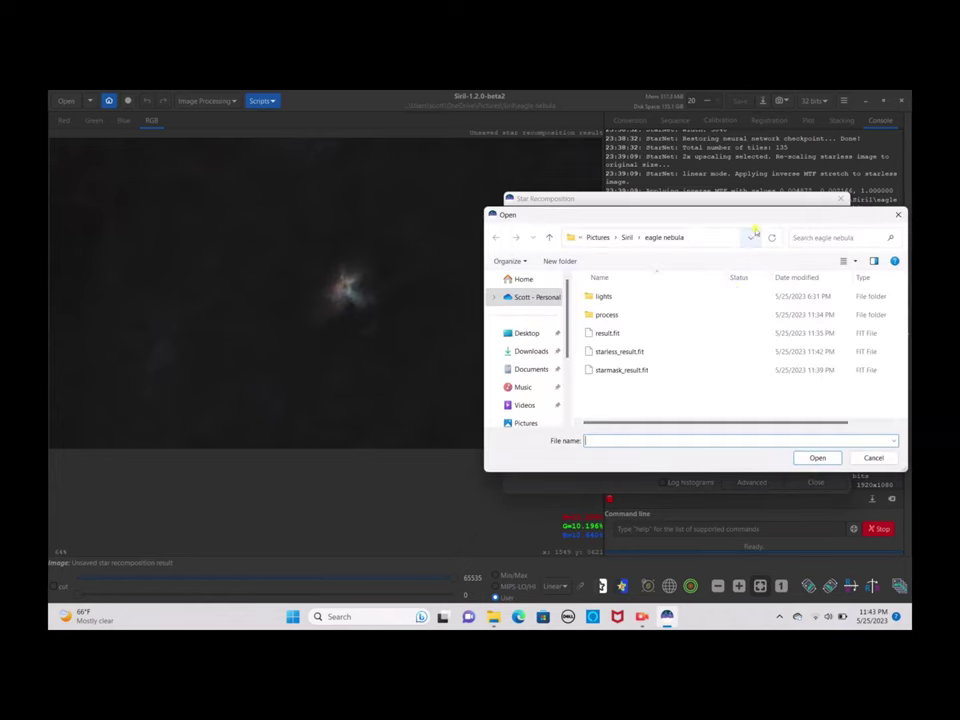
left_click(671, 371)
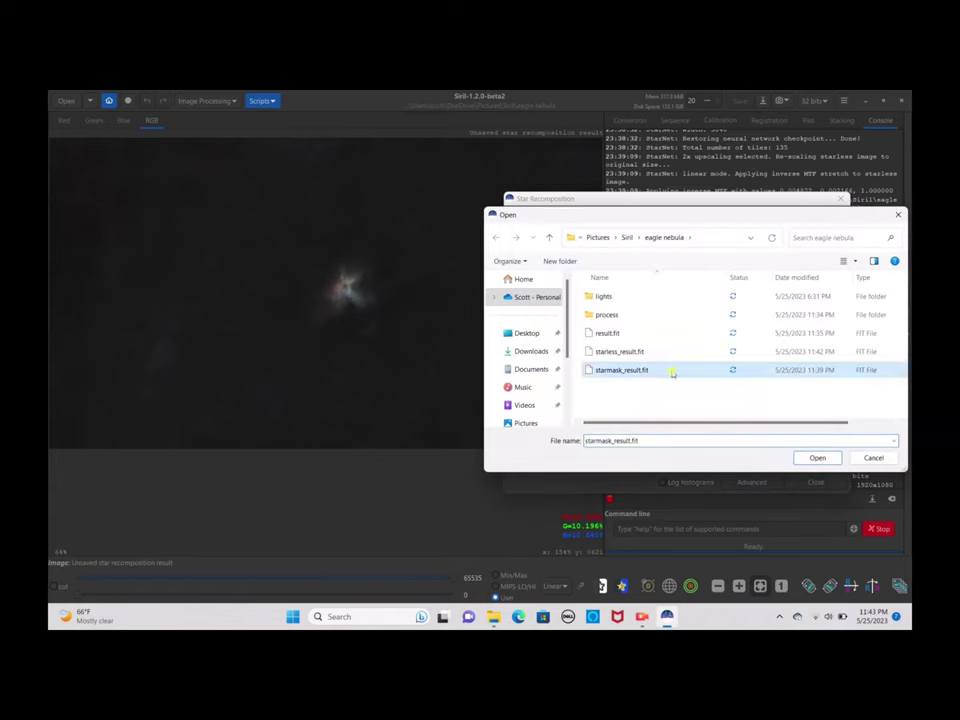
left_click(816, 458)
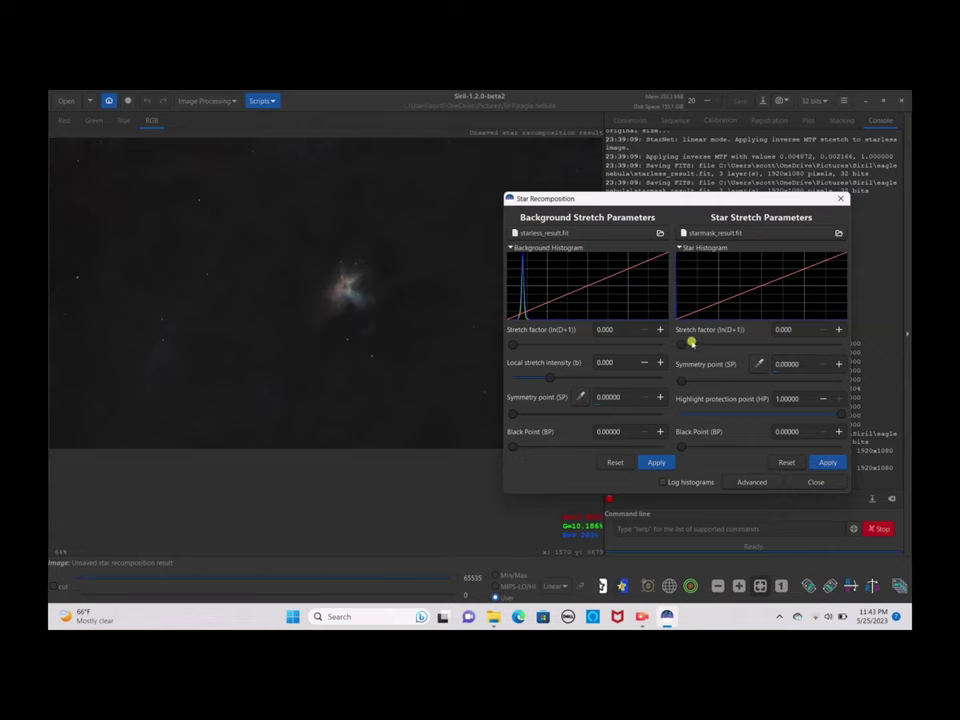
Try star stretch factors from 10.000 down to about 3.456
left_click_drag(685, 343, 850, 343)
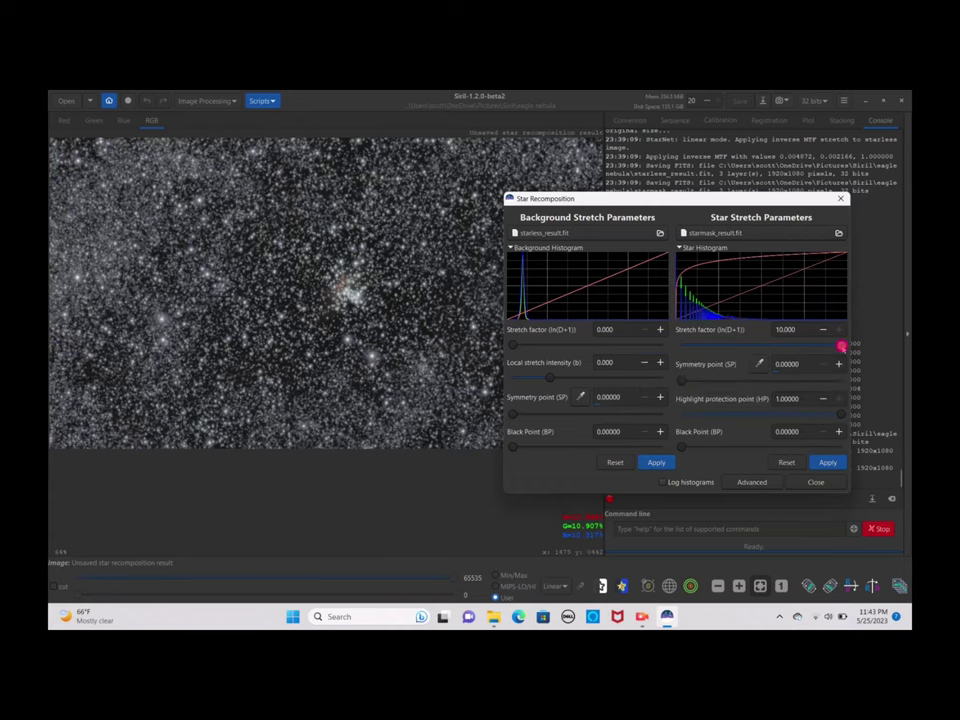
left_click_drag(842, 346, 731, 344)
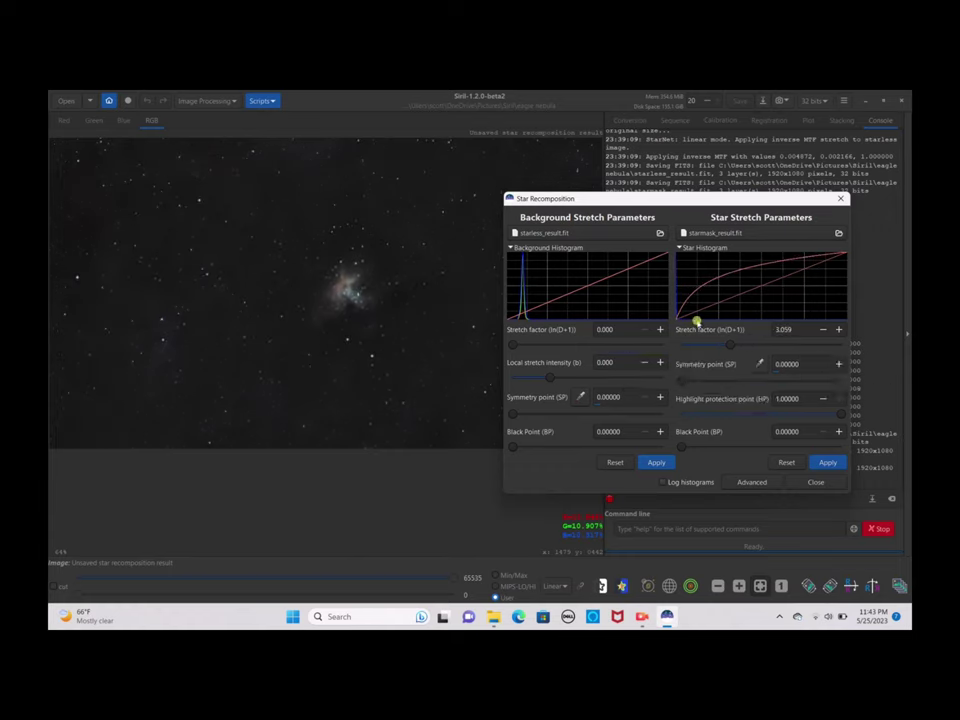
left_click_drag(737, 345, 740, 347)
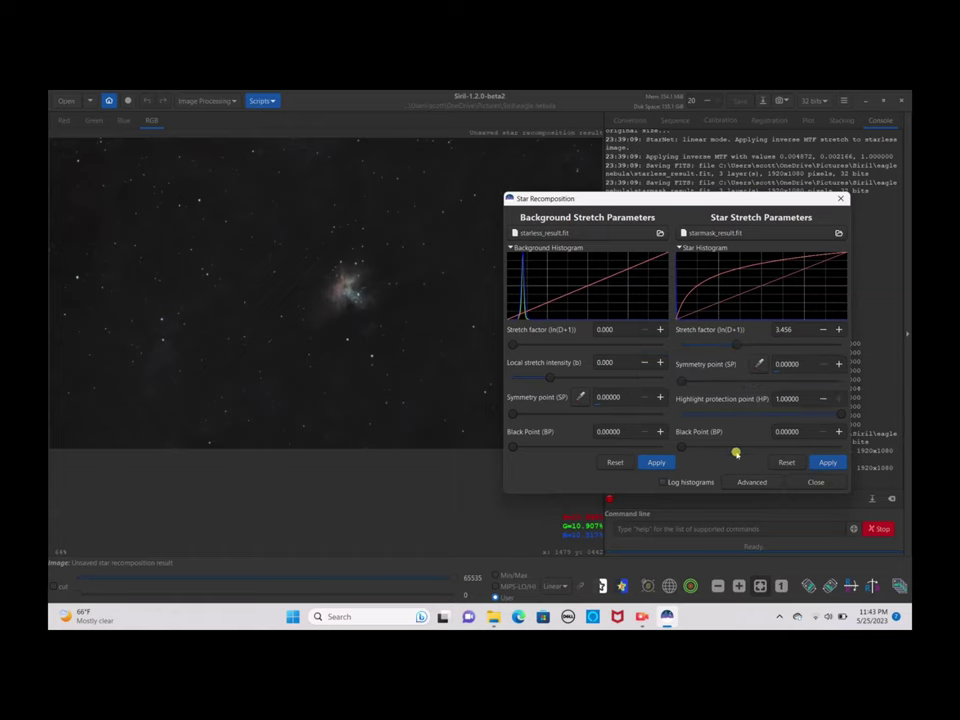
Reset the star stretch, apply the recomposition and save snapshot 2023-05-26T03.44.06.png
left_click(787, 462)
left_click(658, 494)
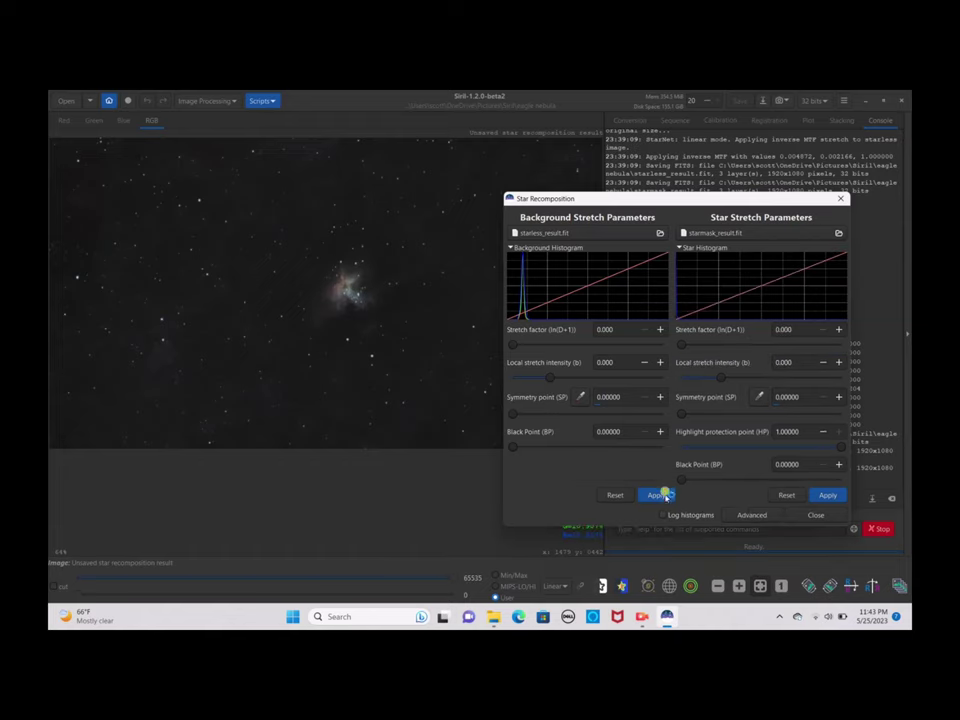
left_click(818, 515)
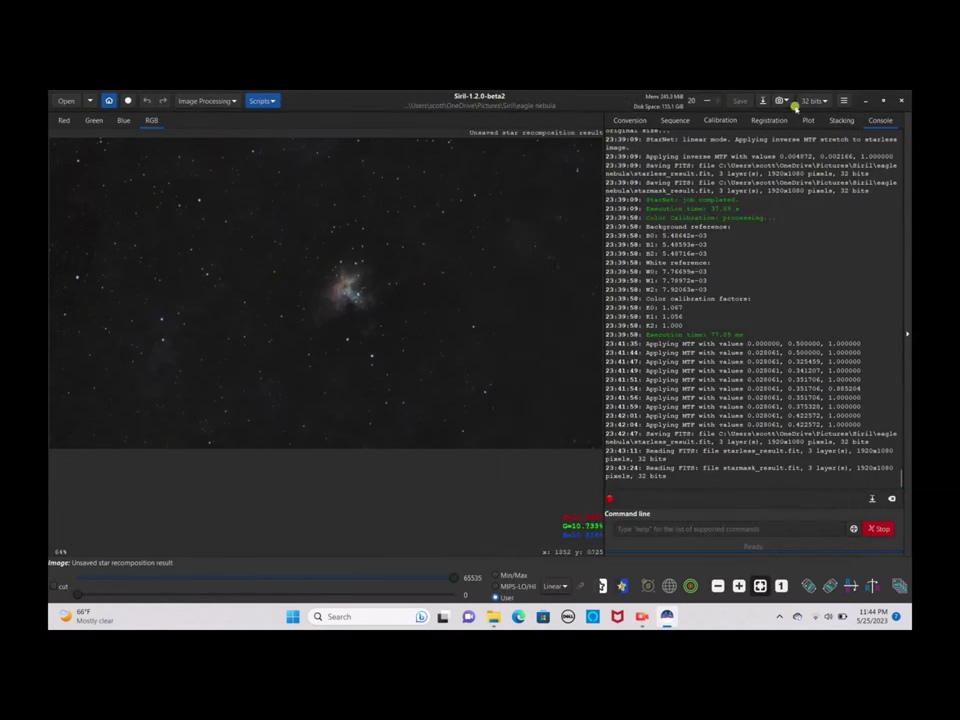
left_click(782, 100)
left_click(794, 118)
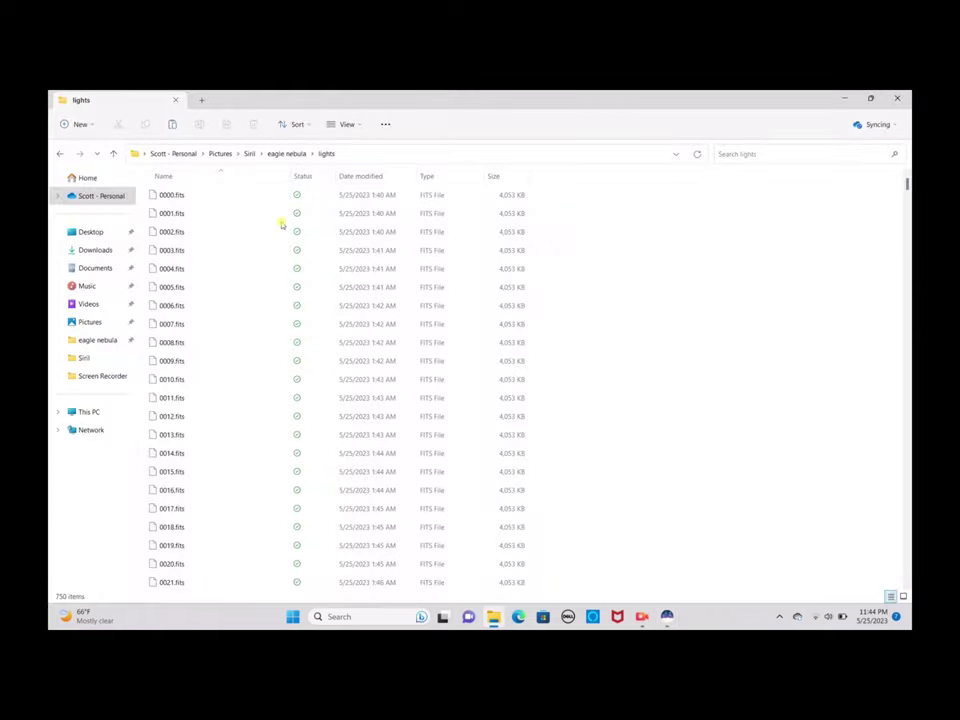
Open 2023-05-26T03.44.06.png from the eagle nebula folder in Photos
left_click(287, 154)
left_click(237, 232)
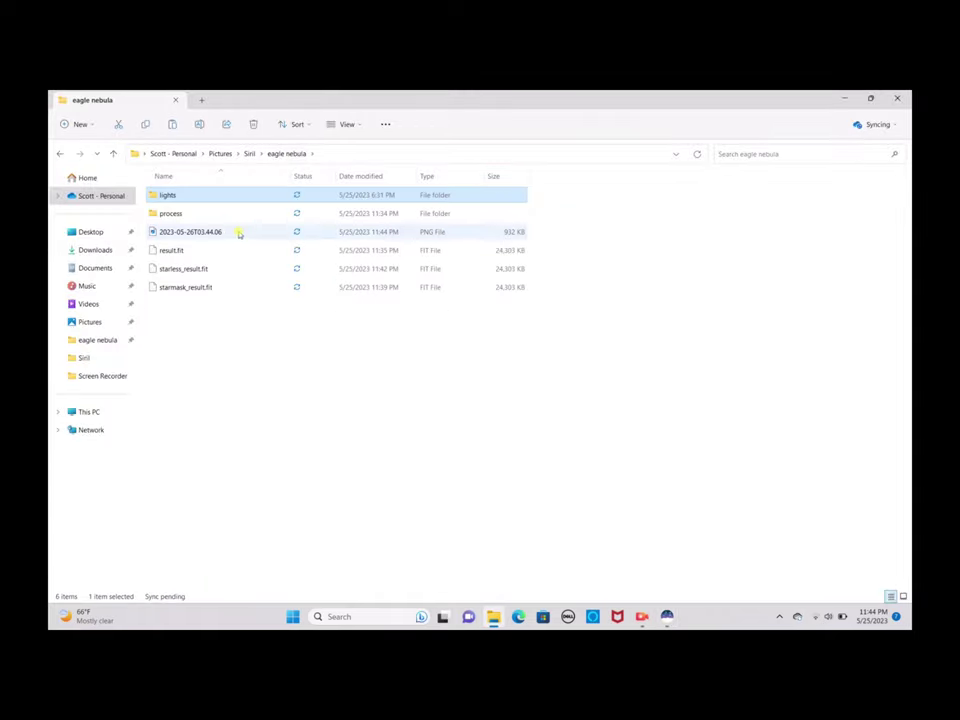
double_click(238, 232)
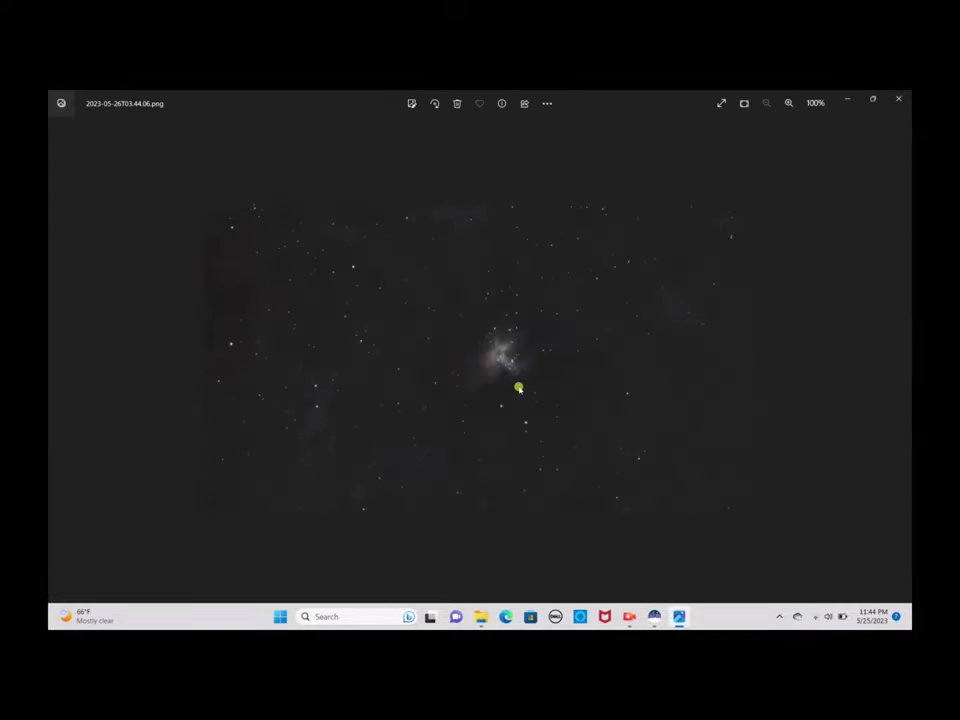
Zoom in on the Eagle Nebula to about 194%, then back out to 161%
scroll(501, 359, "up", 1)
scroll(501, 359, "up", 2)
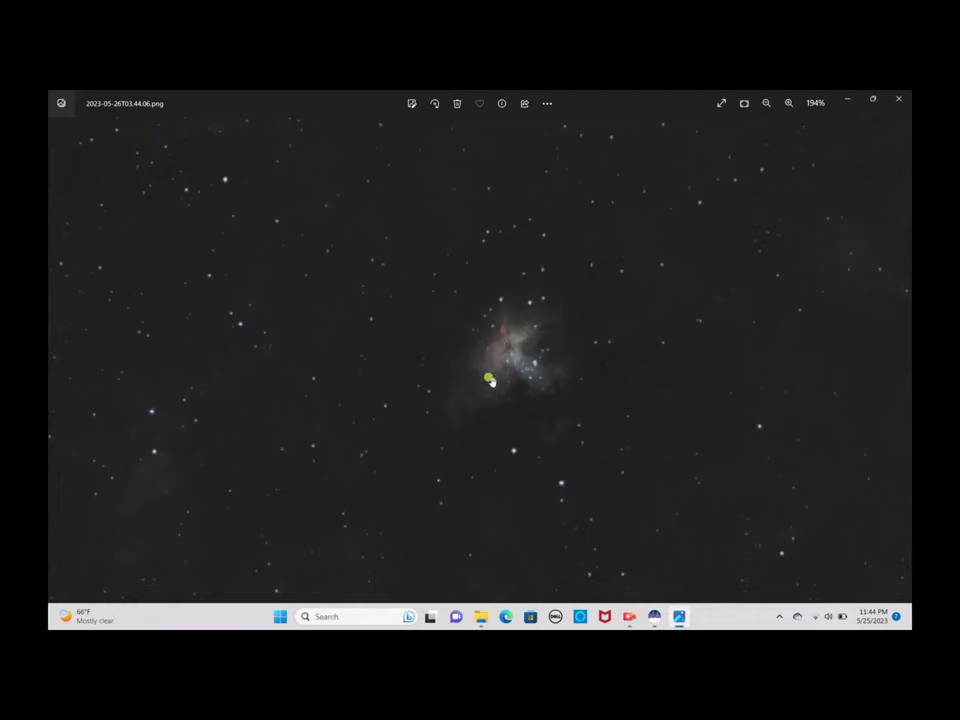
scroll(620, 328, "down", 1)
scroll(620, 328, "down", 1)
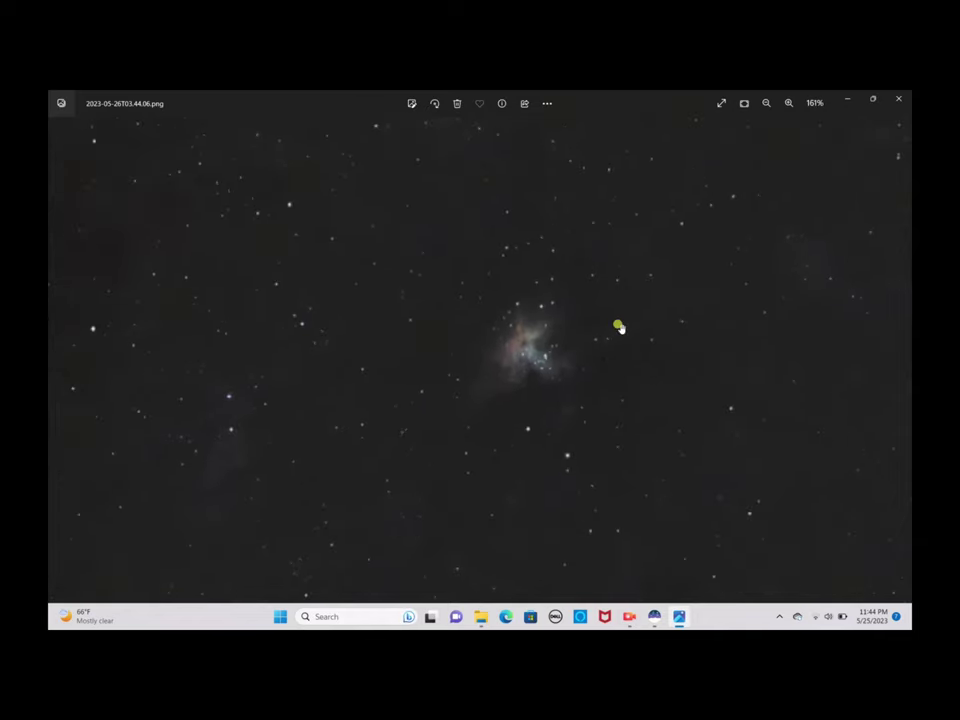